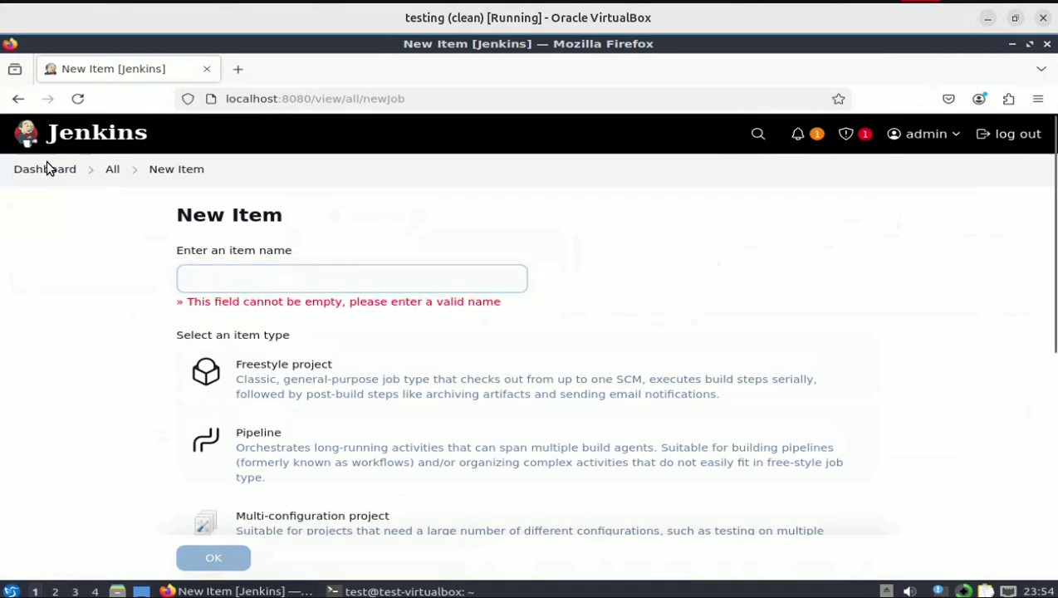
- Open sleep-freestyle's configuration, review its 100-iteration sleep shell step, and save it
click(44, 172)
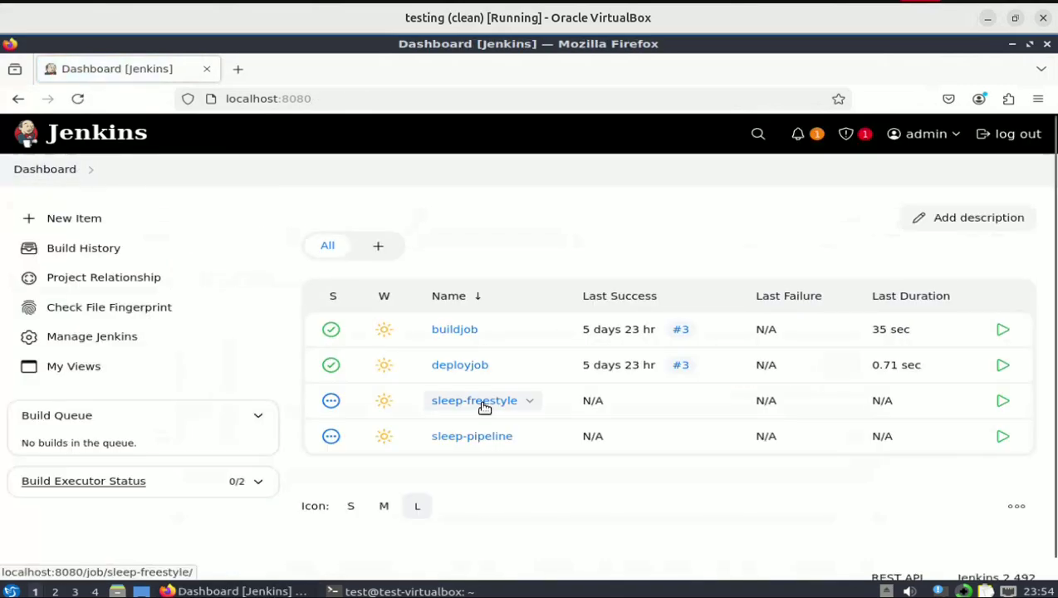
click(485, 406)
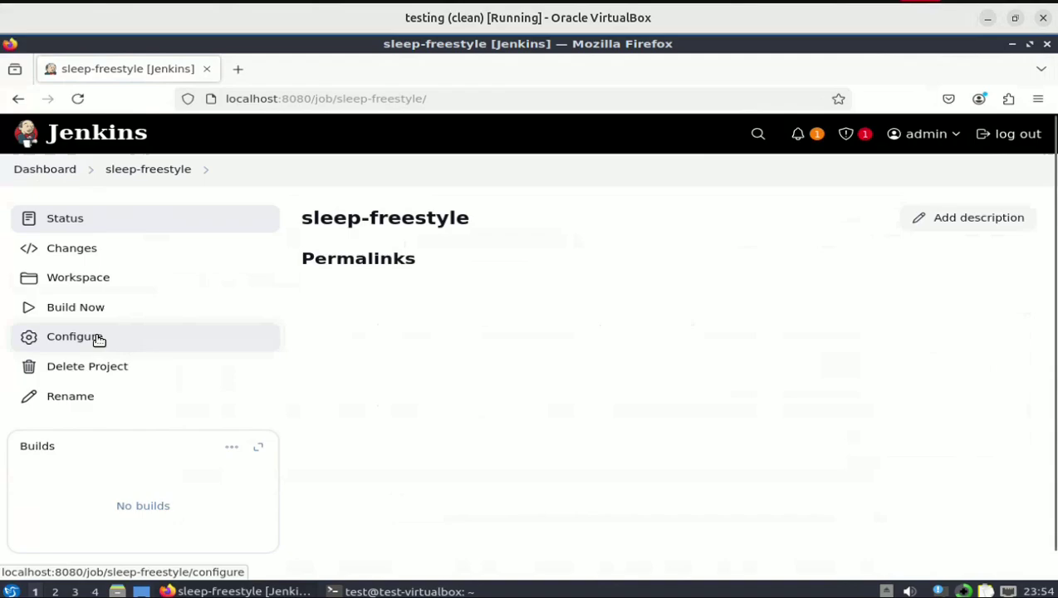
click(98, 339)
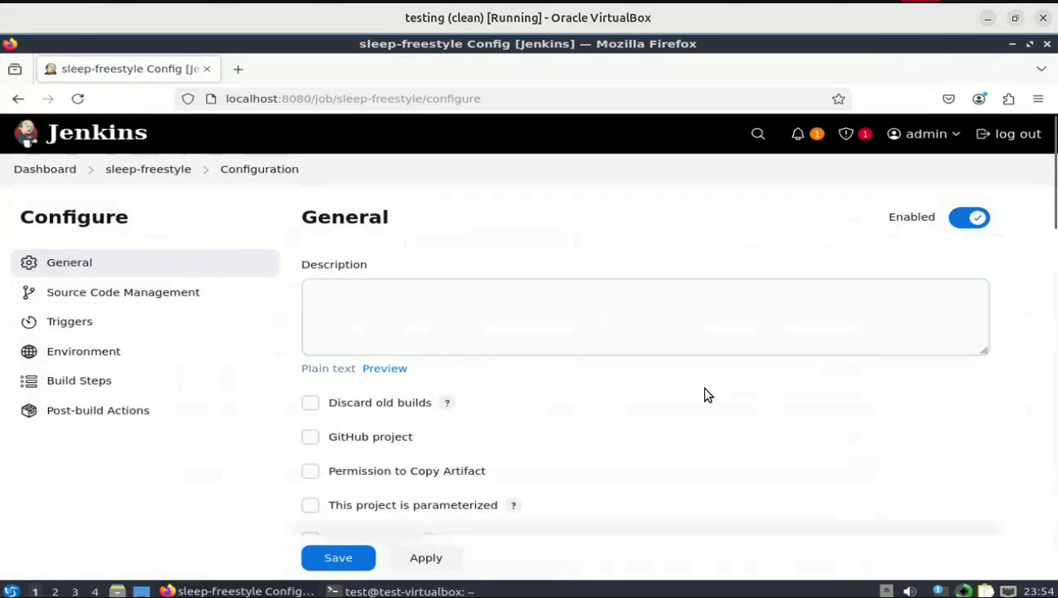
scroll(704, 390, down, 10)
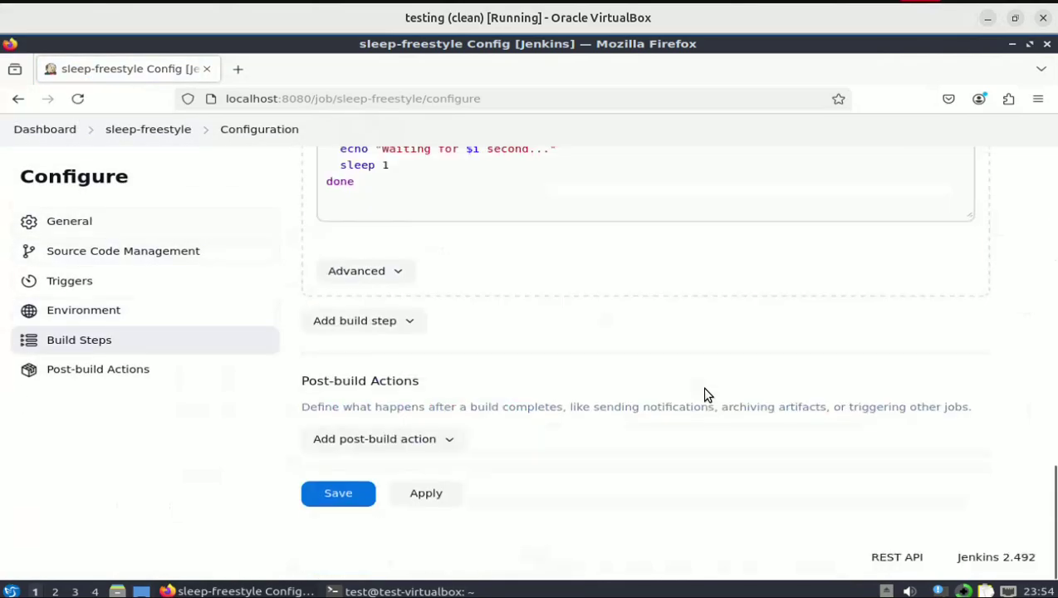
scroll(704, 390, up, 2)
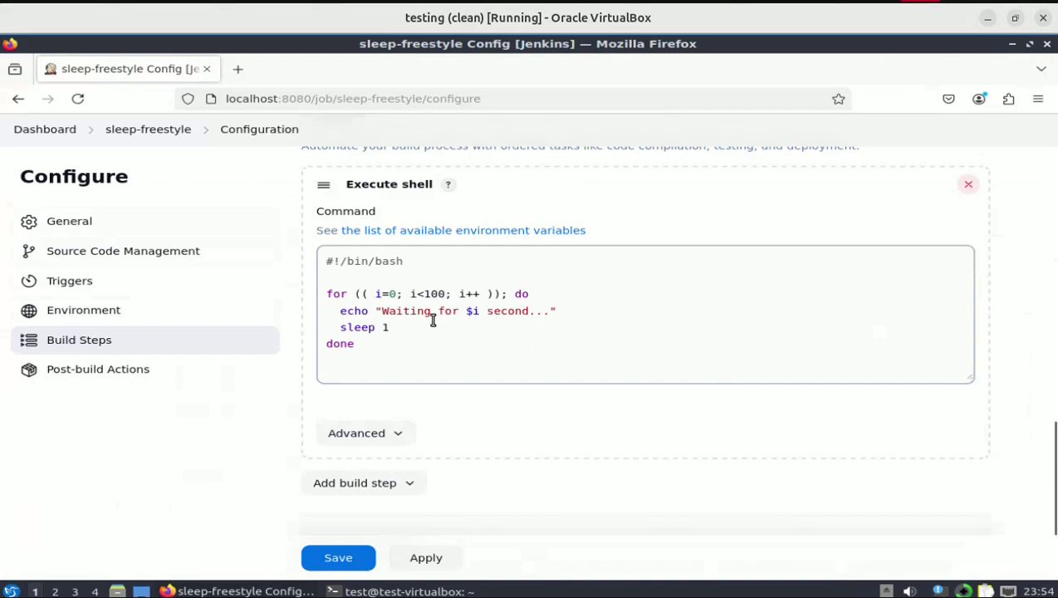
click(338, 568)
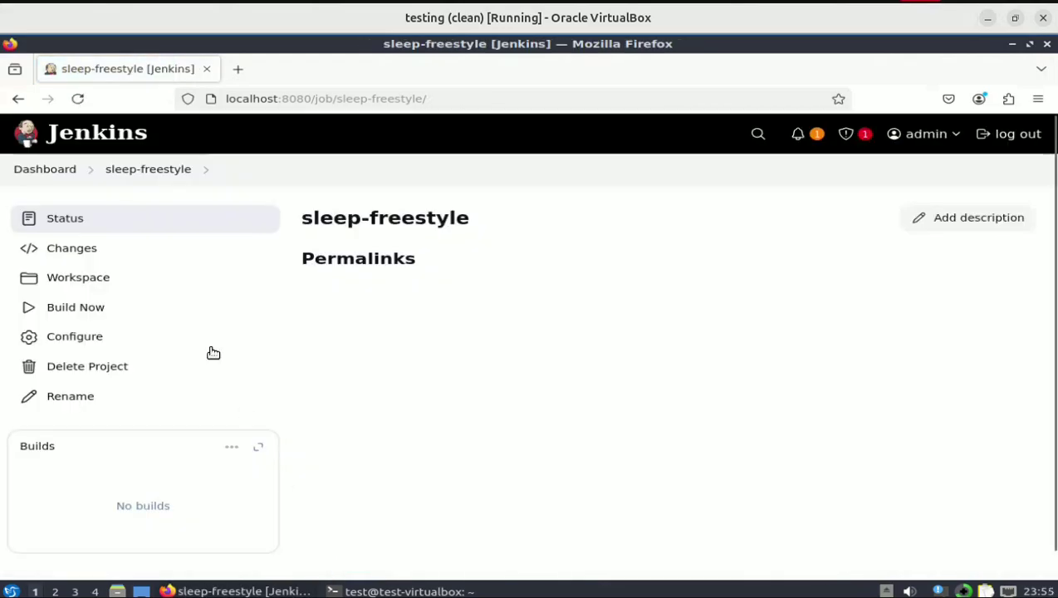
- Start sleep-freestyle build #1, view its console output, then bring the terminal forward
click(85, 314)
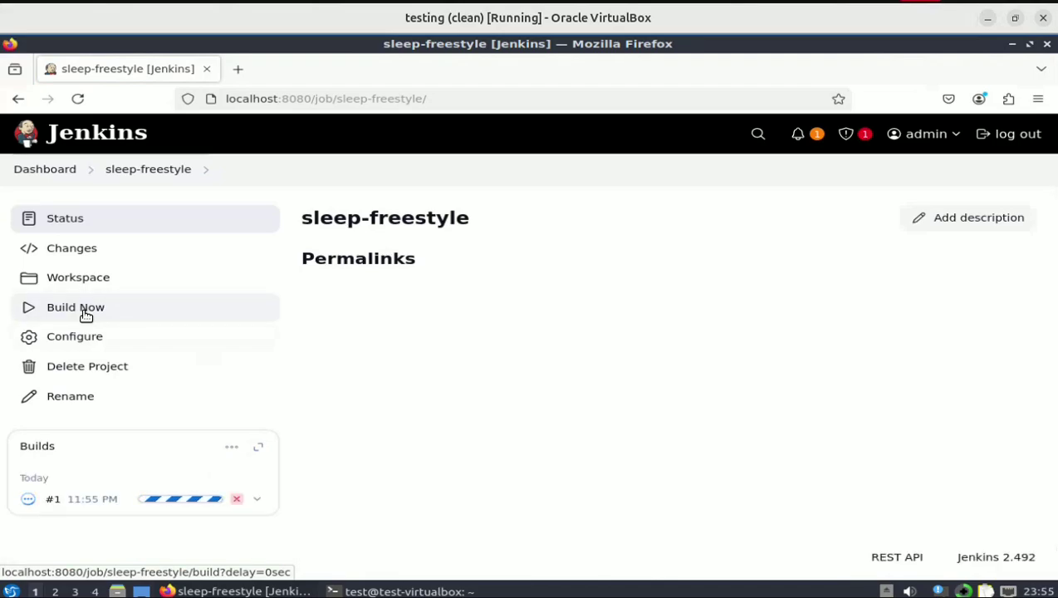
click(28, 502)
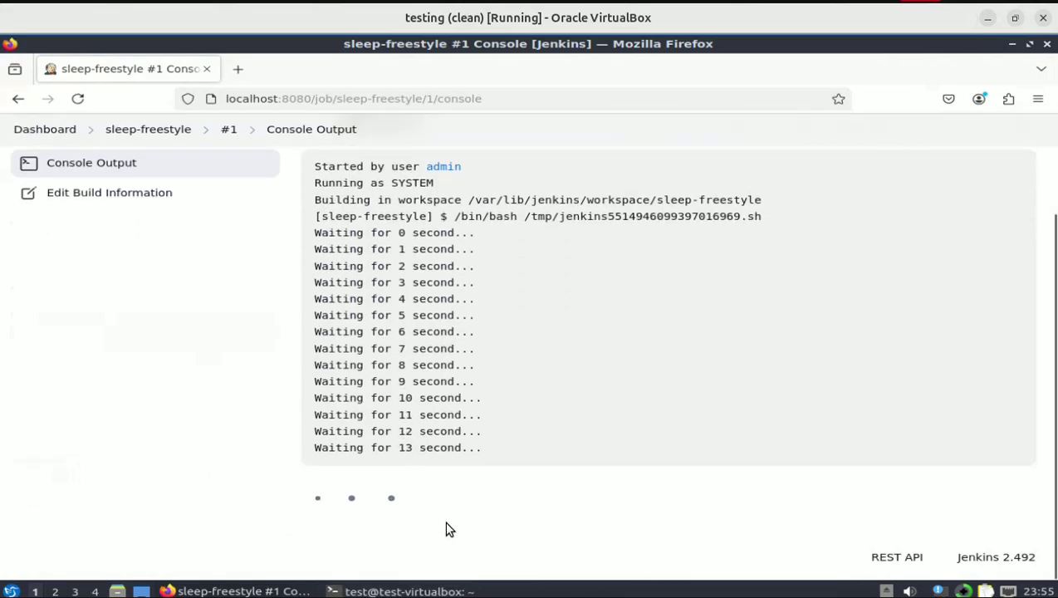
click(438, 590)
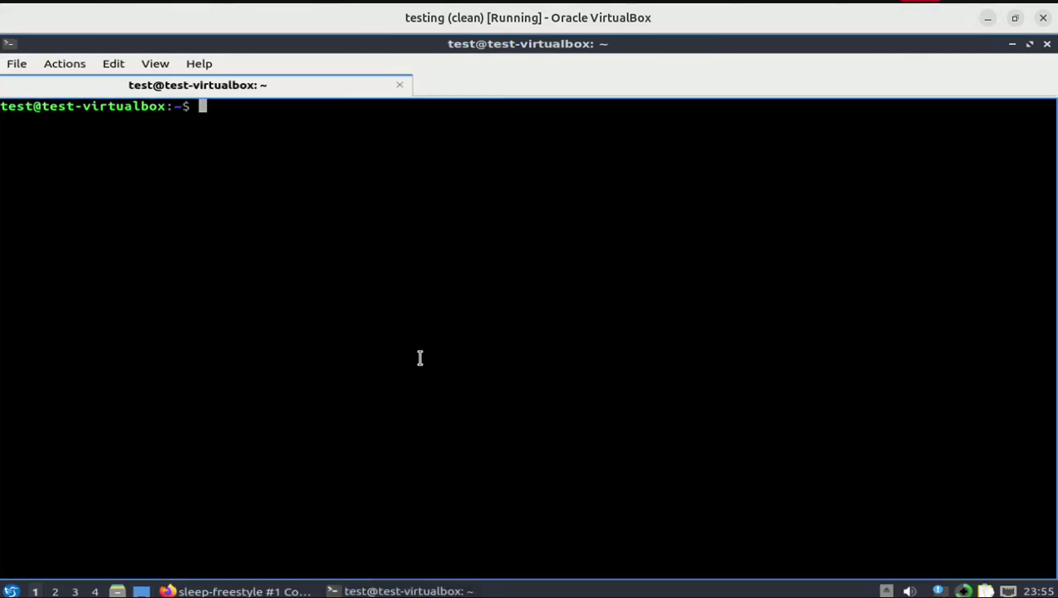
- Stop Jenkins with 'sudo systemctl stop jenkins' and check build #1's halted console log
text(sudo sys)
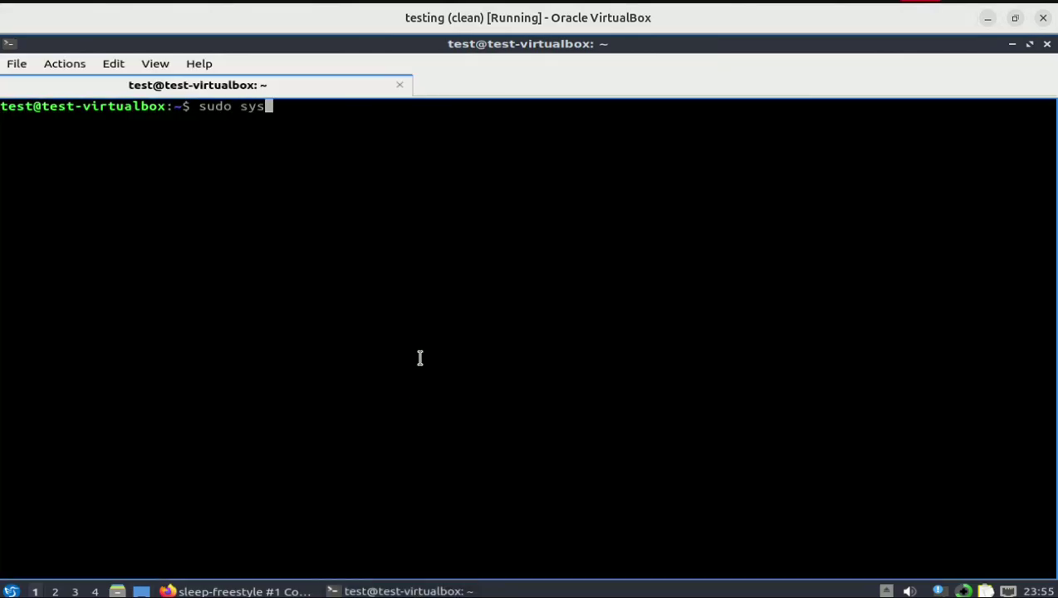
text(temctl s)
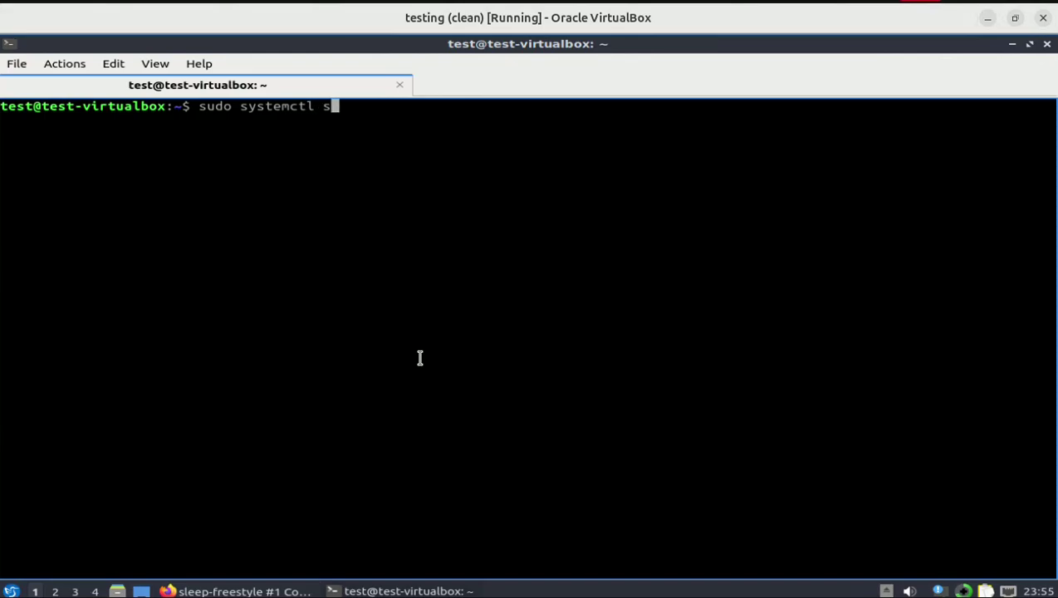
text(top jenkins)
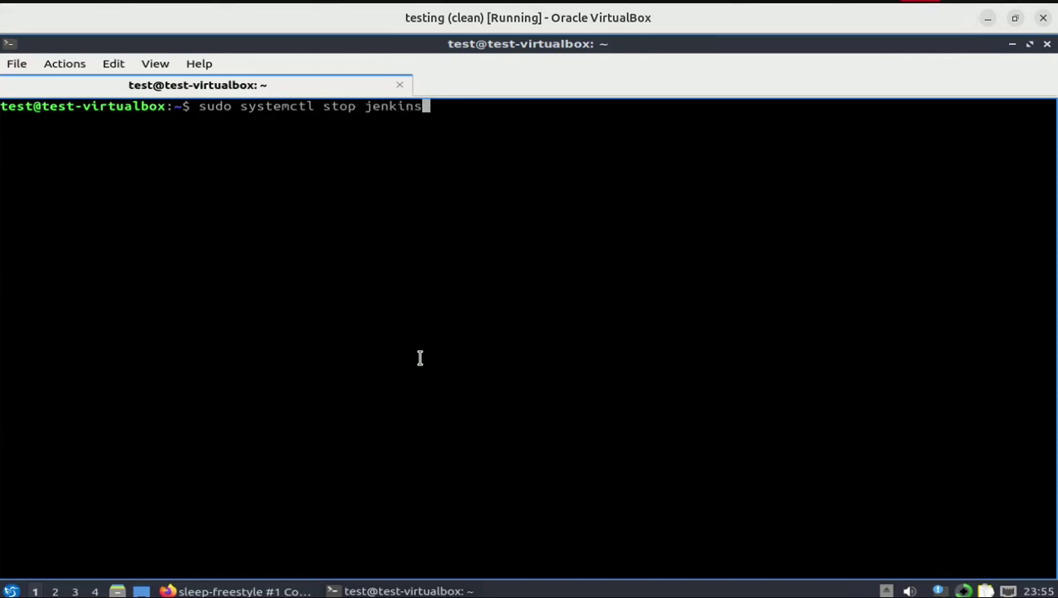
key(Return)
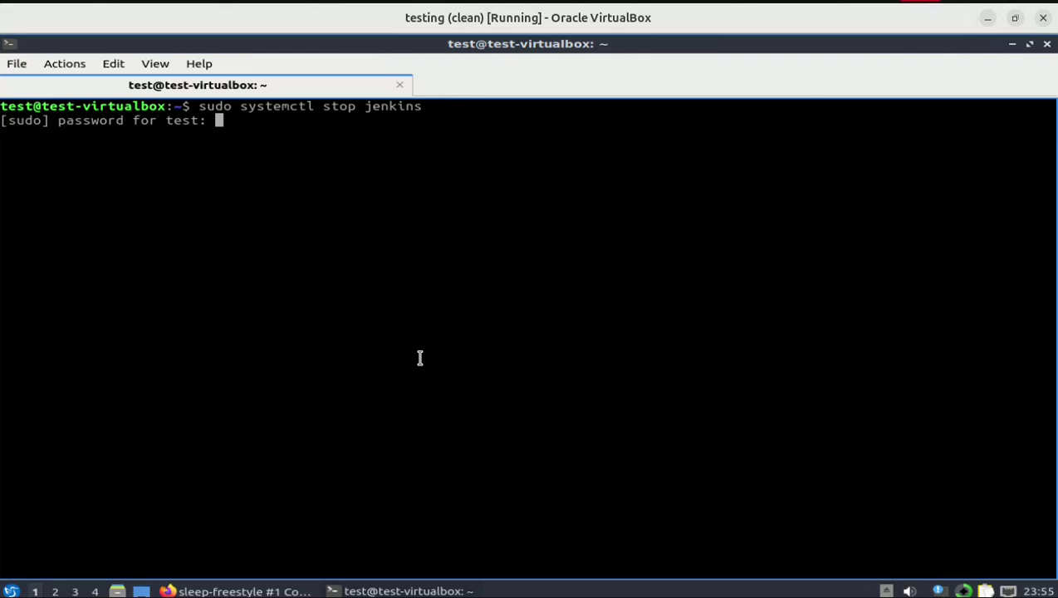
key(Return)
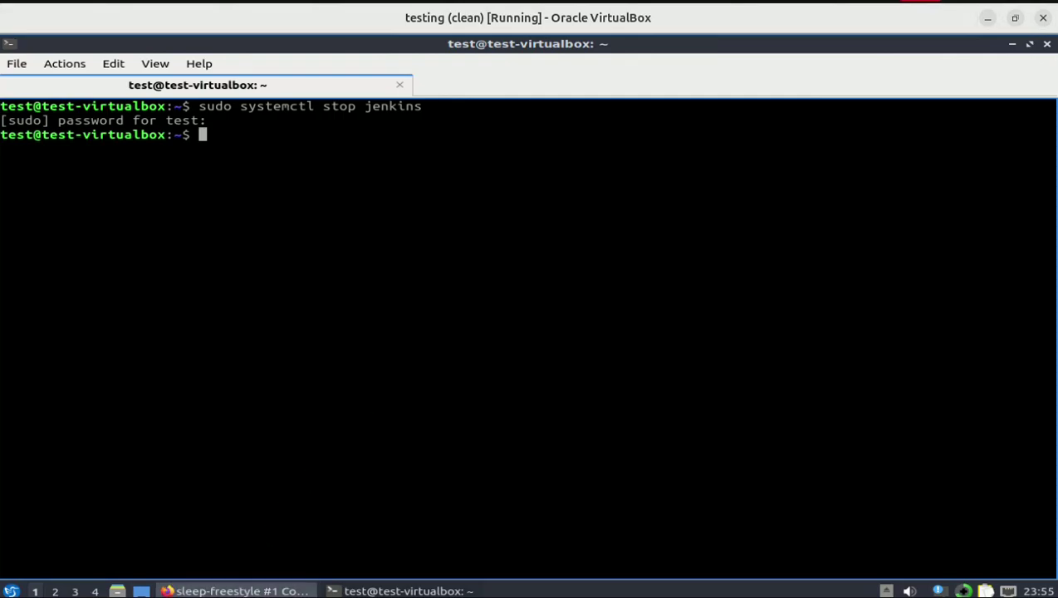
click(237, 590)
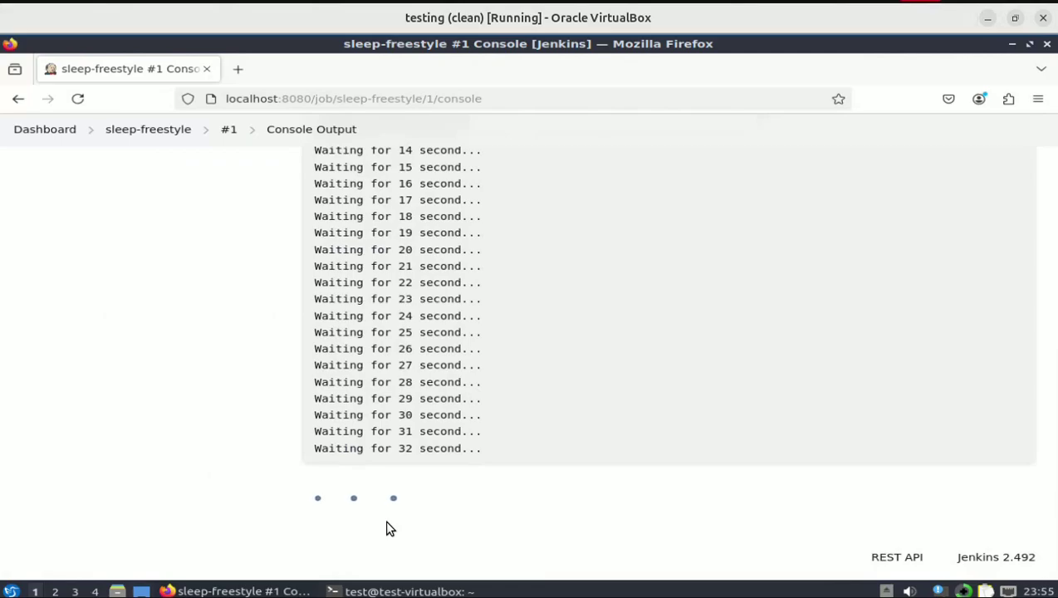
- Confirm the console can't reach localhost:8080, then run 'sudo systemctl restart jenkins'
click(79, 99)
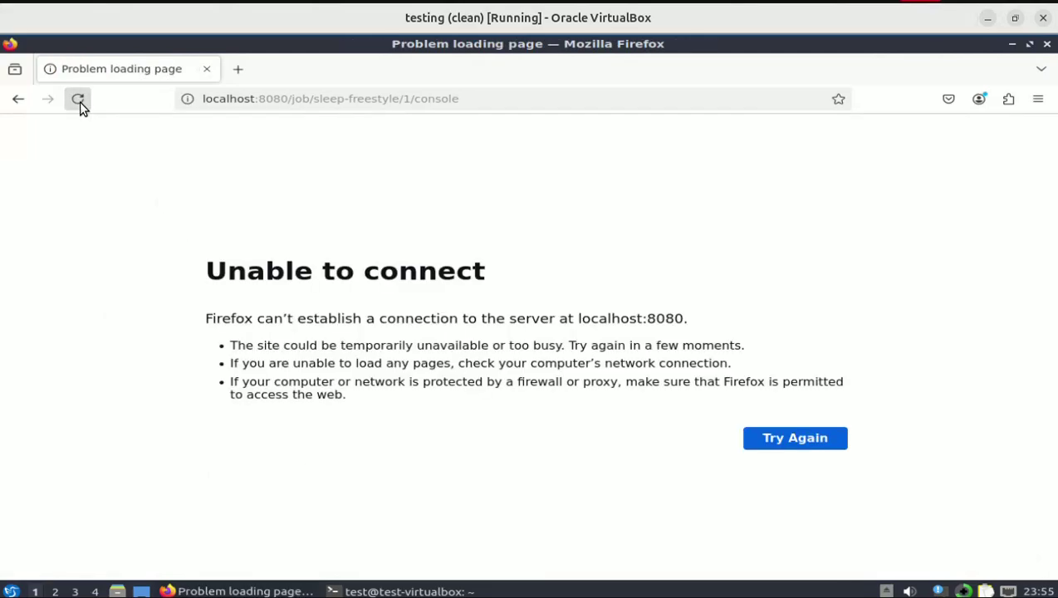
click(403, 590)
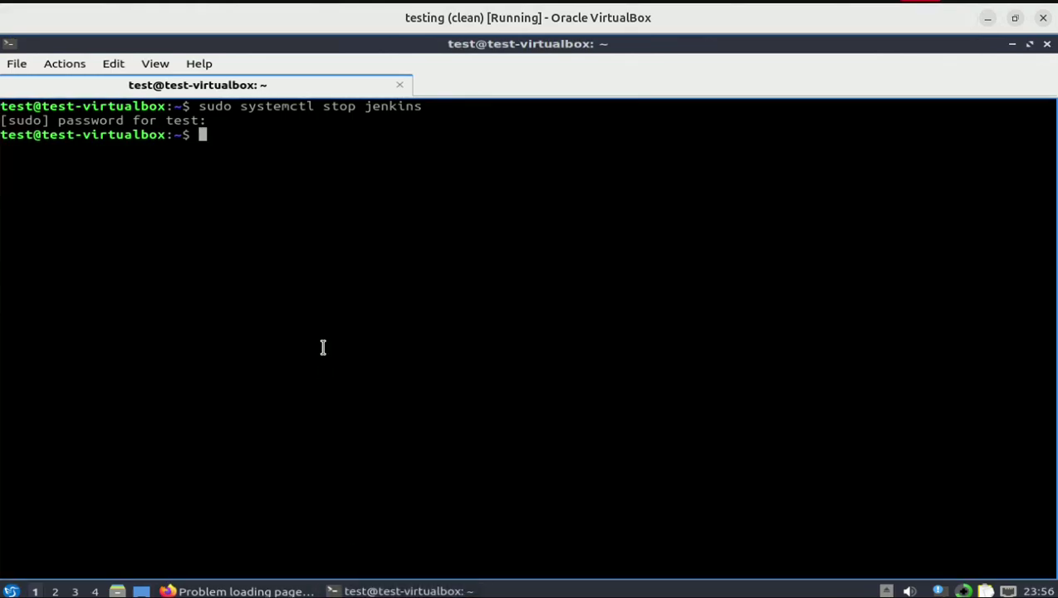
key(Up)
key(Up)
key(Up)
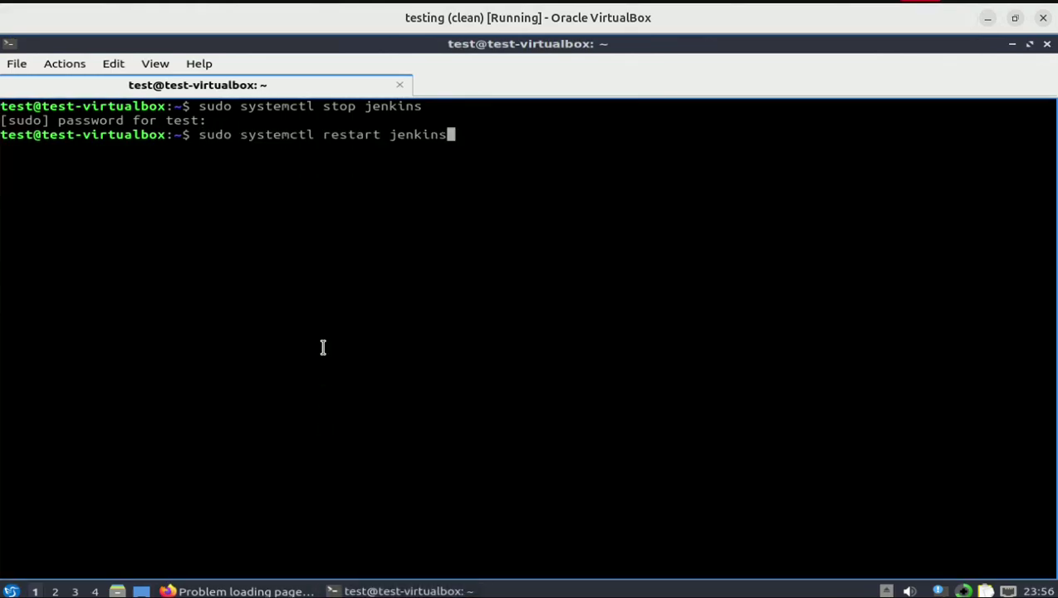
key(Return)
click(171, 588)
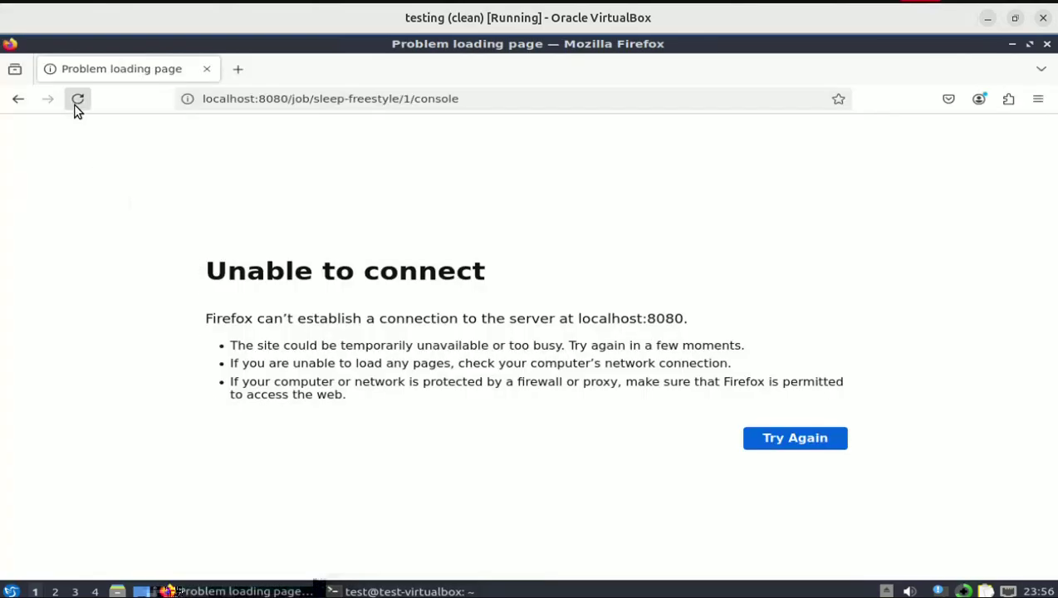
click(78, 99)
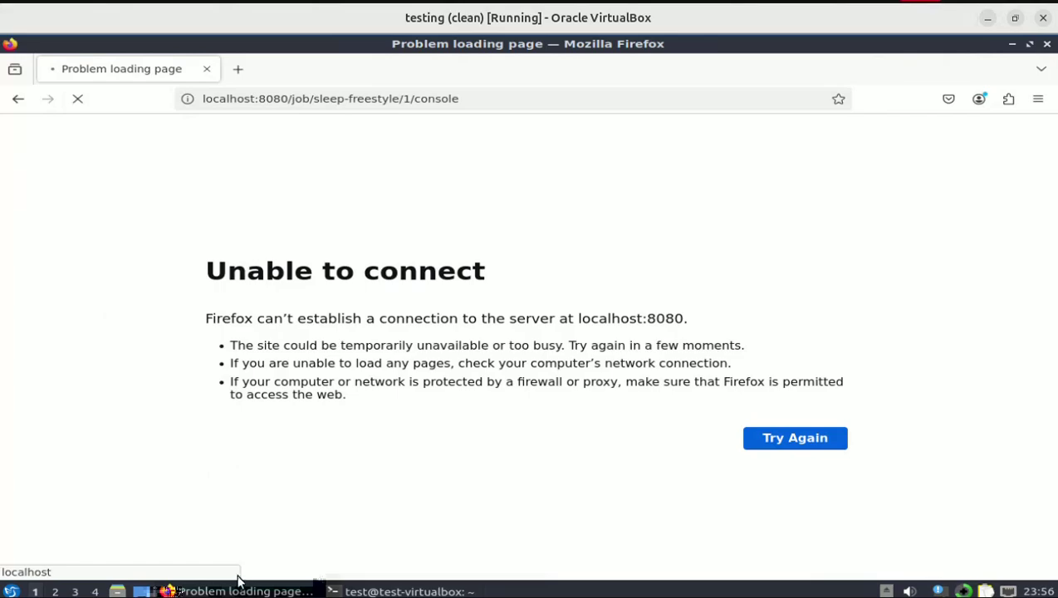
click(357, 590)
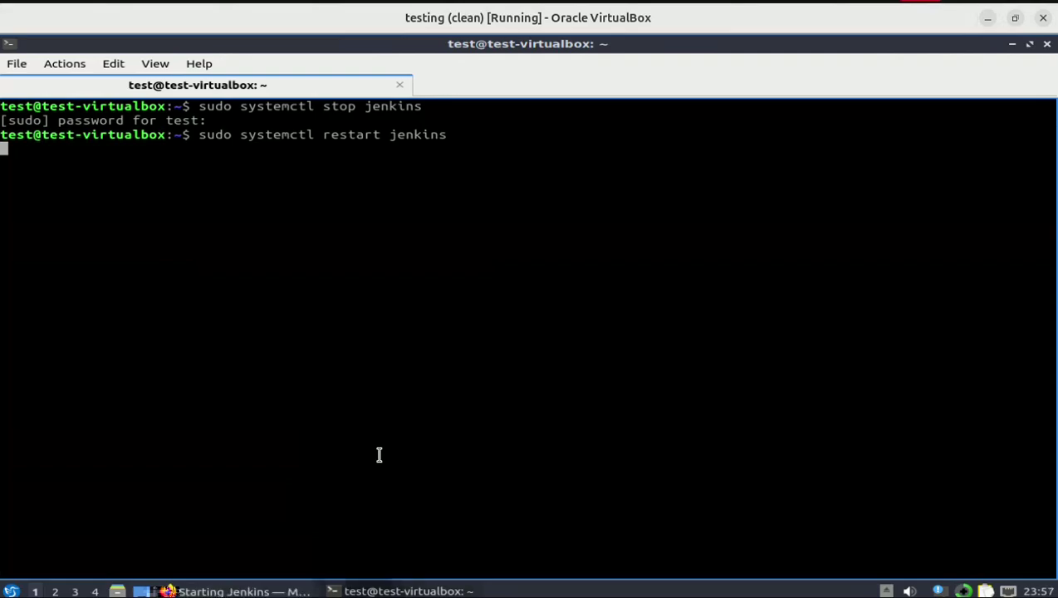
- Switch to Firefox to watch Jenkins come back up at the sign-in page
click(261, 591)
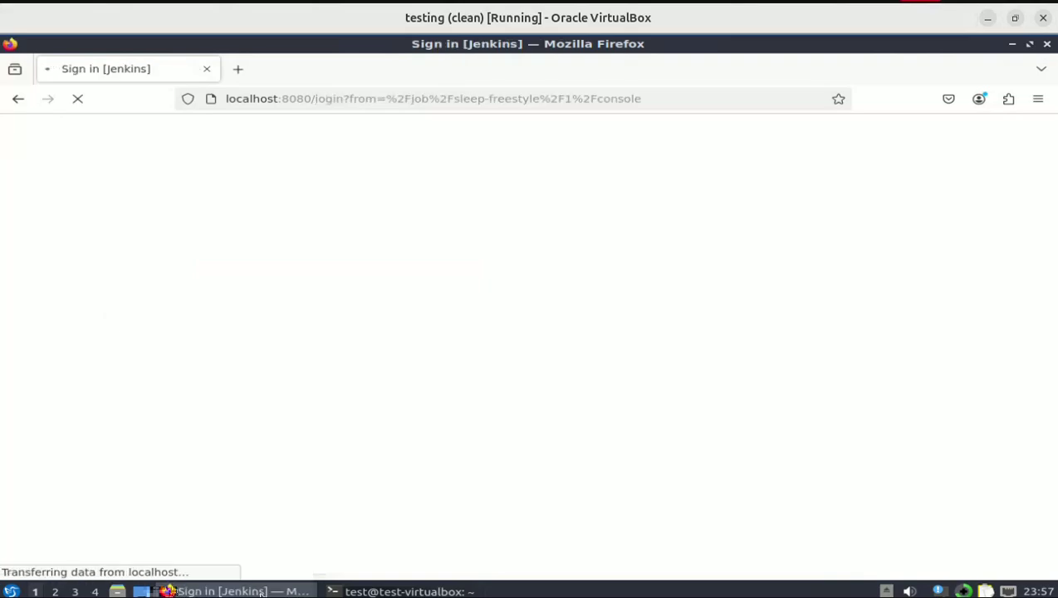
- Sign in to Jenkins with the admin account credentials and decline saving the password
text(a)
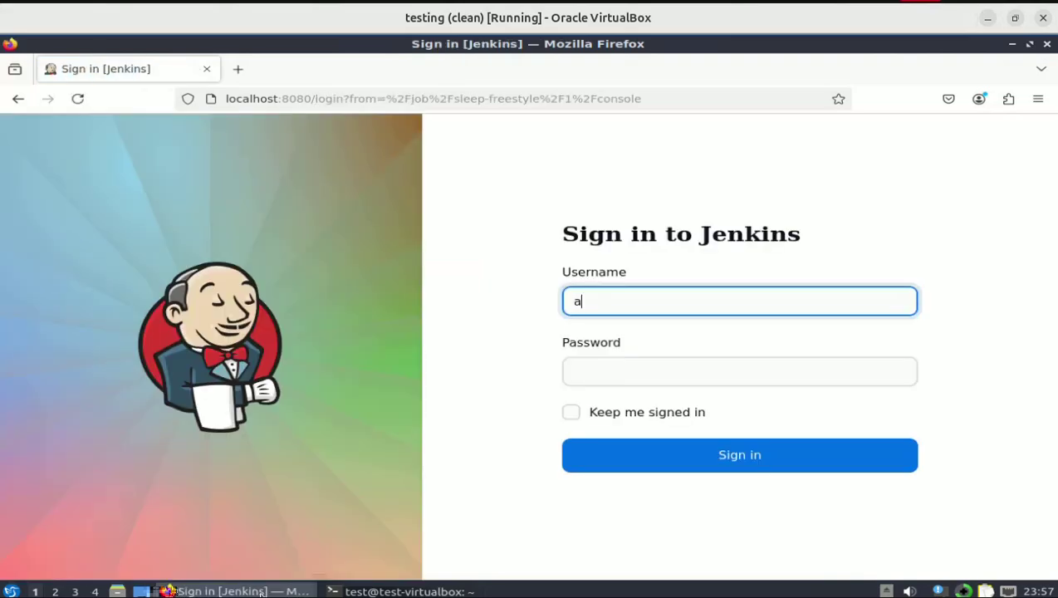
text(dmin)
key(Tab)
text(adm)
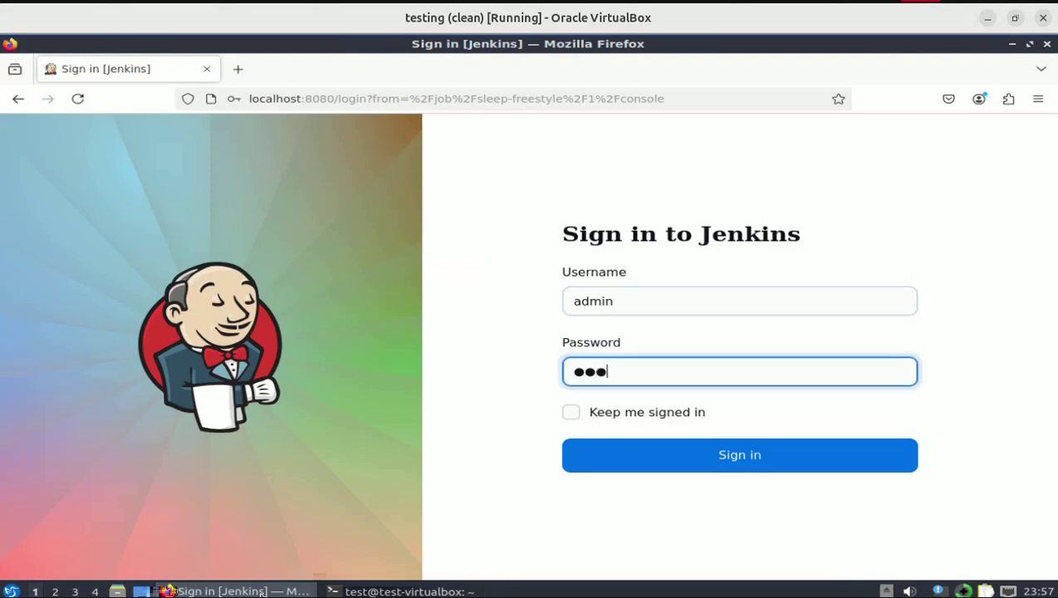
text(in)
key(Return)
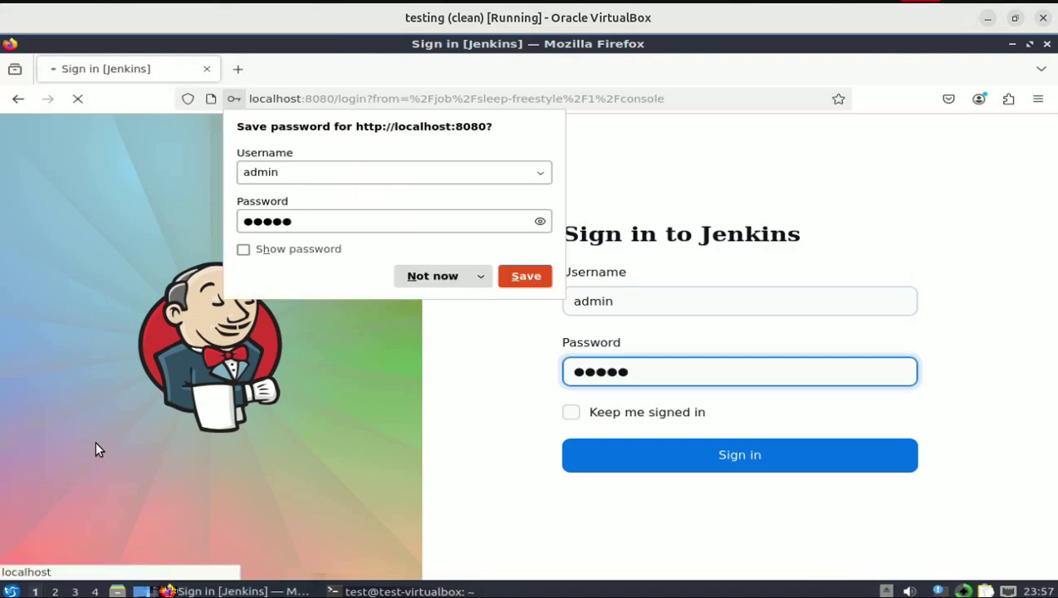
click(431, 278)
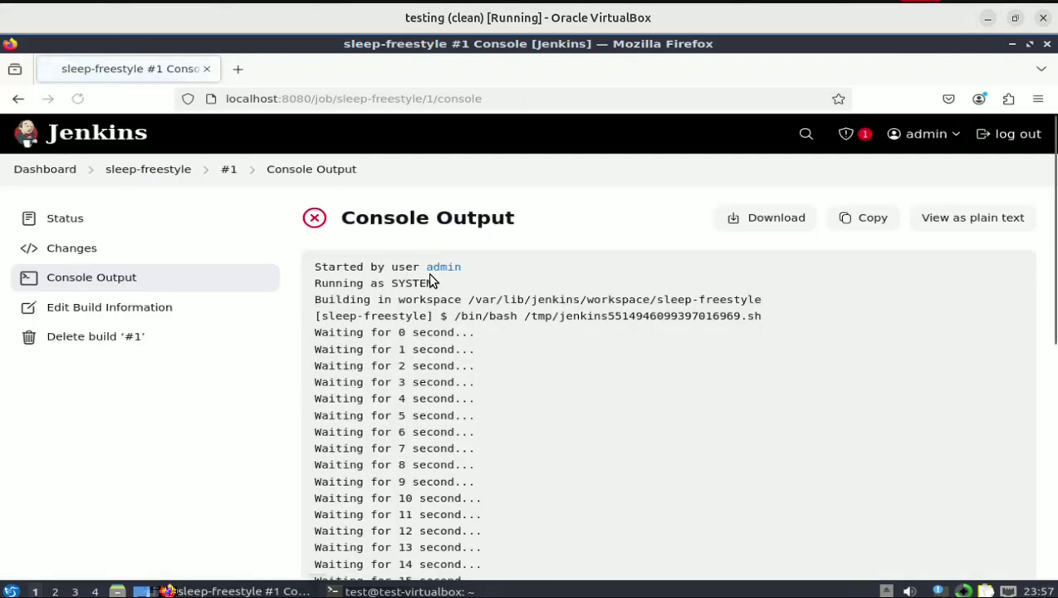
- Review the interrupted sleep-freestyle console, then return to the dashboard
scroll(430, 282, down, 6)
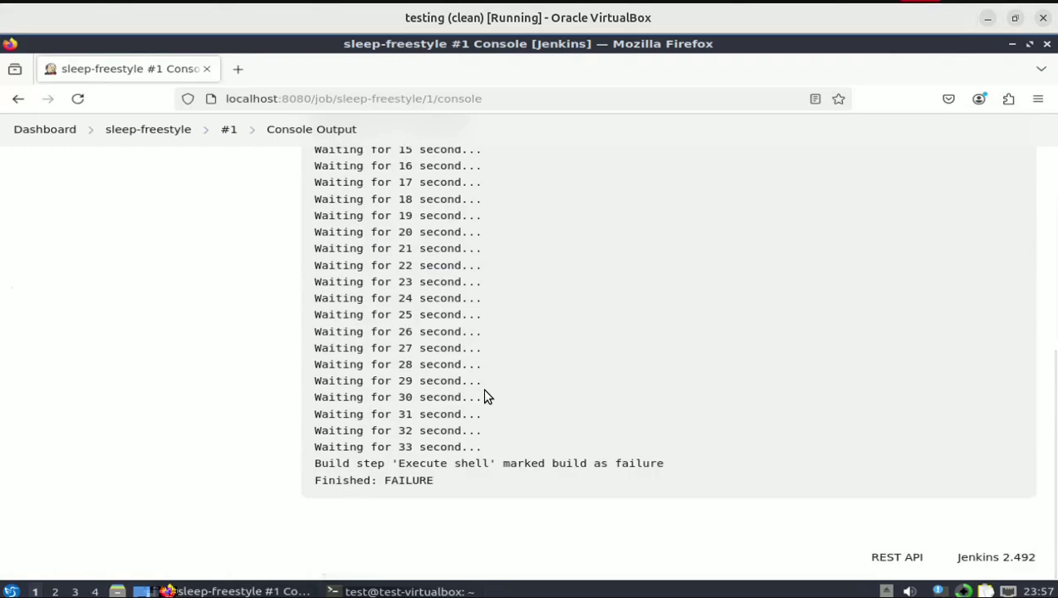
scroll(485, 391, up, 4)
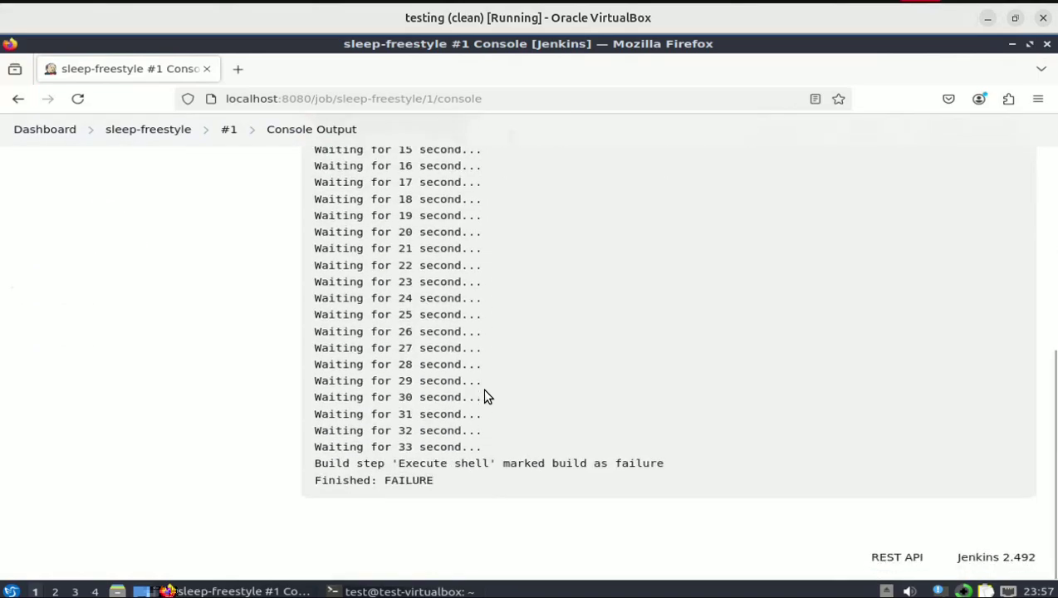
click(53, 132)
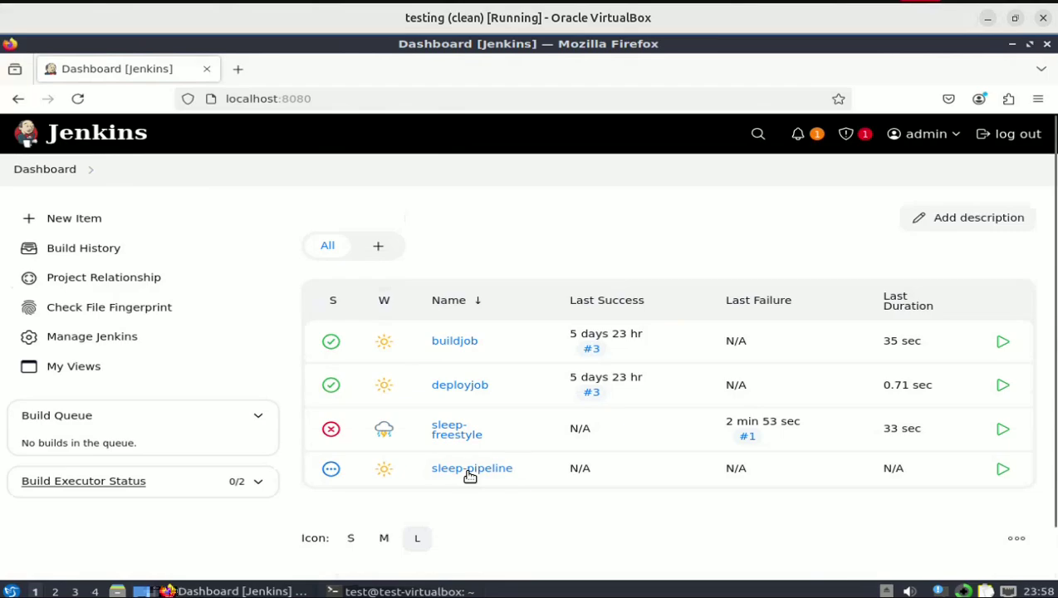
- Open sleep-pipeline's configuration, review its 100-iteration 'Wait Loop' script, and save it
click(470, 475)
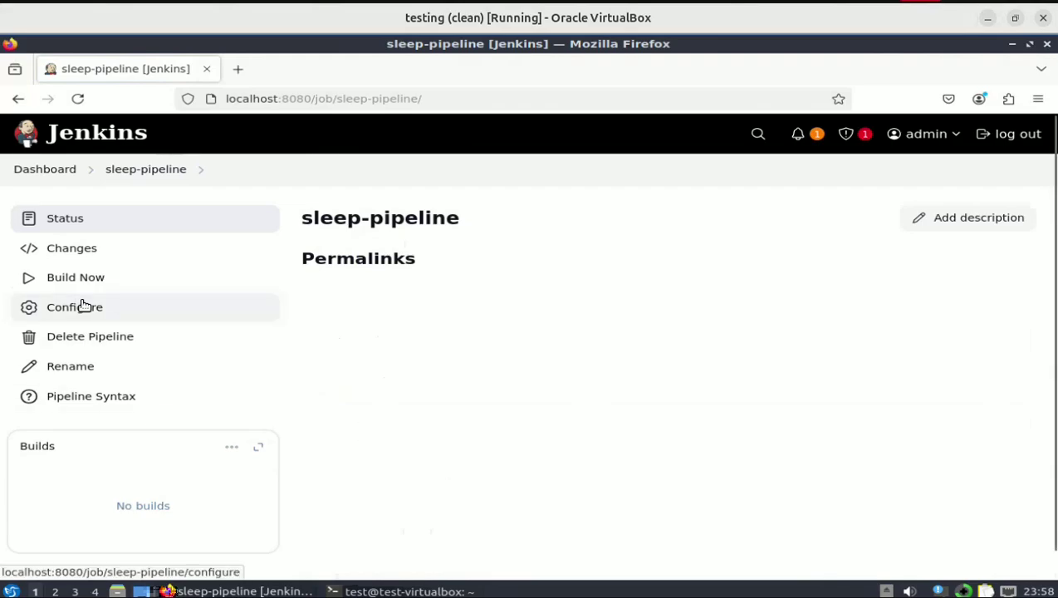
click(83, 305)
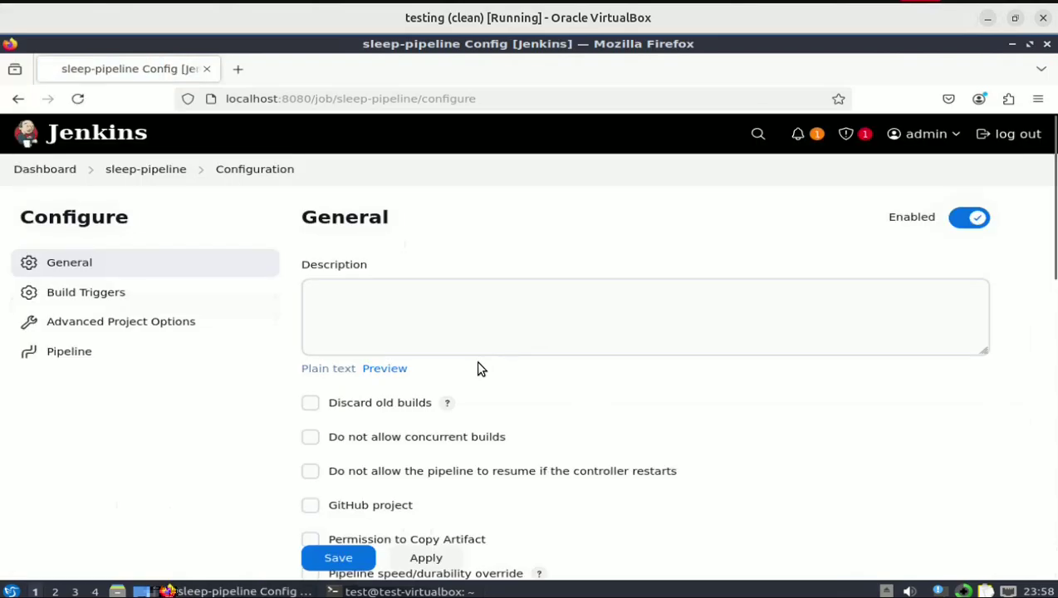
scroll(478, 368, down, 15)
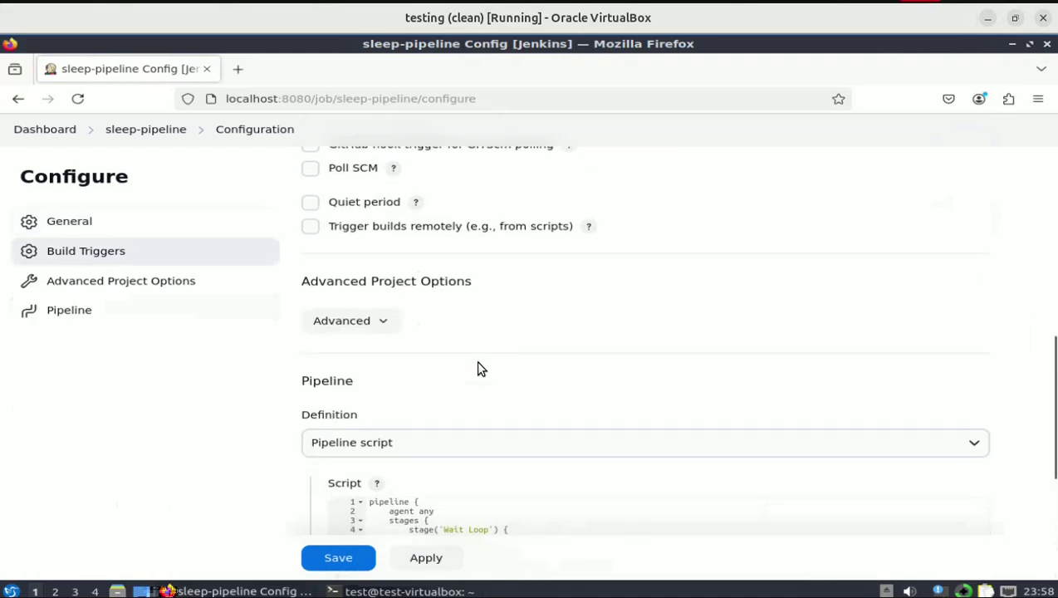
scroll(478, 364, down, 2)
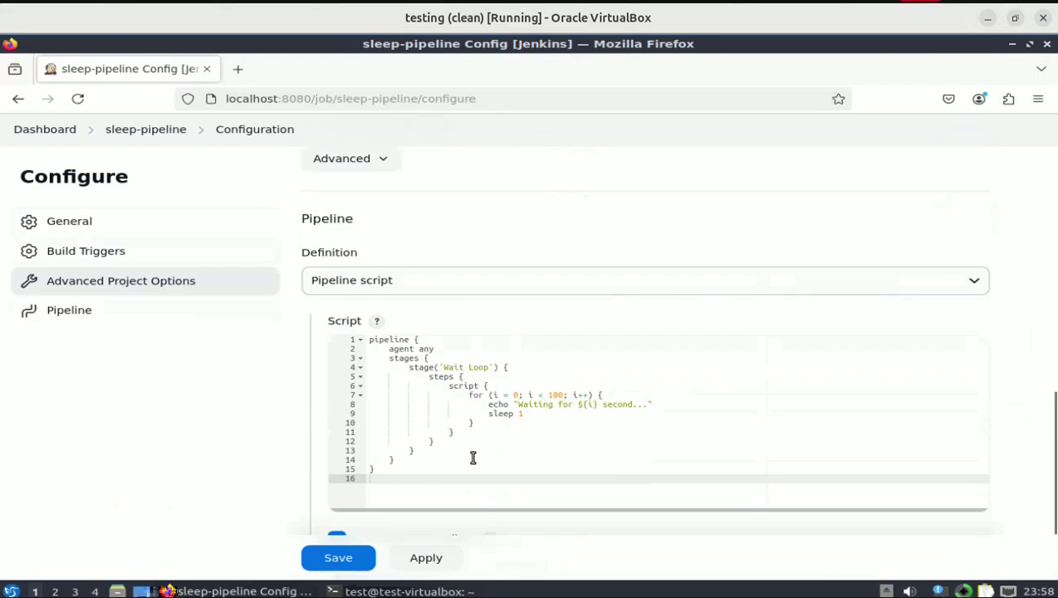
click(343, 560)
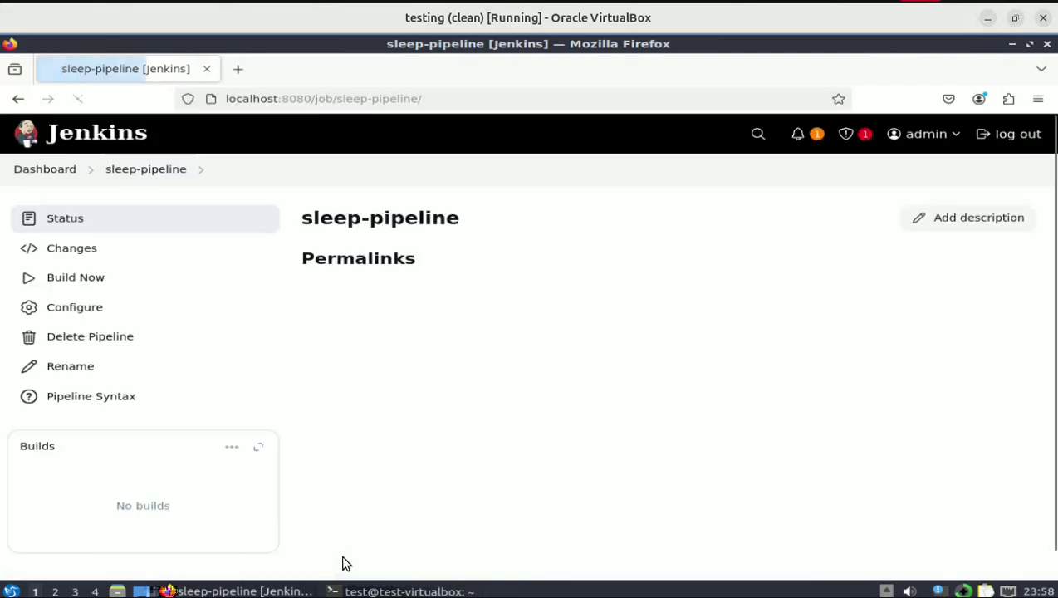
- Start sleep-pipeline build #1 and follow its per-second wait log in the console
click(101, 285)
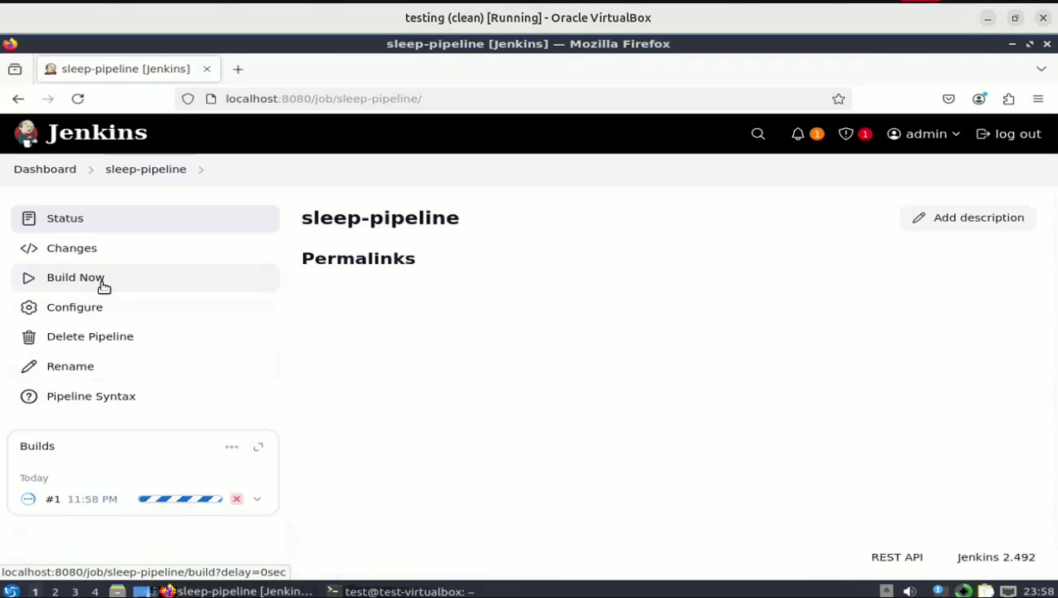
click(34, 505)
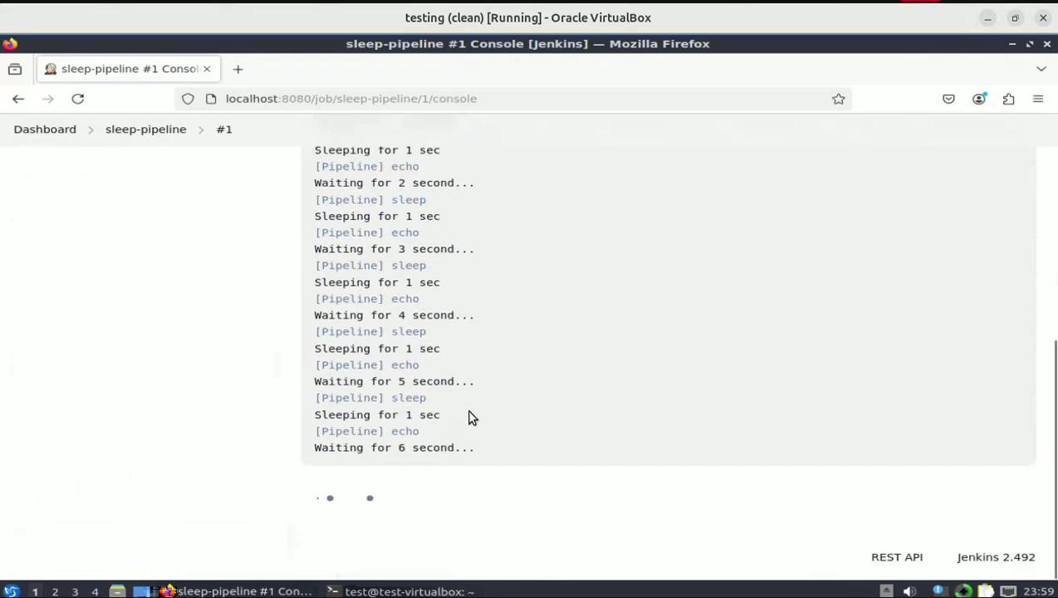
scroll(144, 338, up, 10)
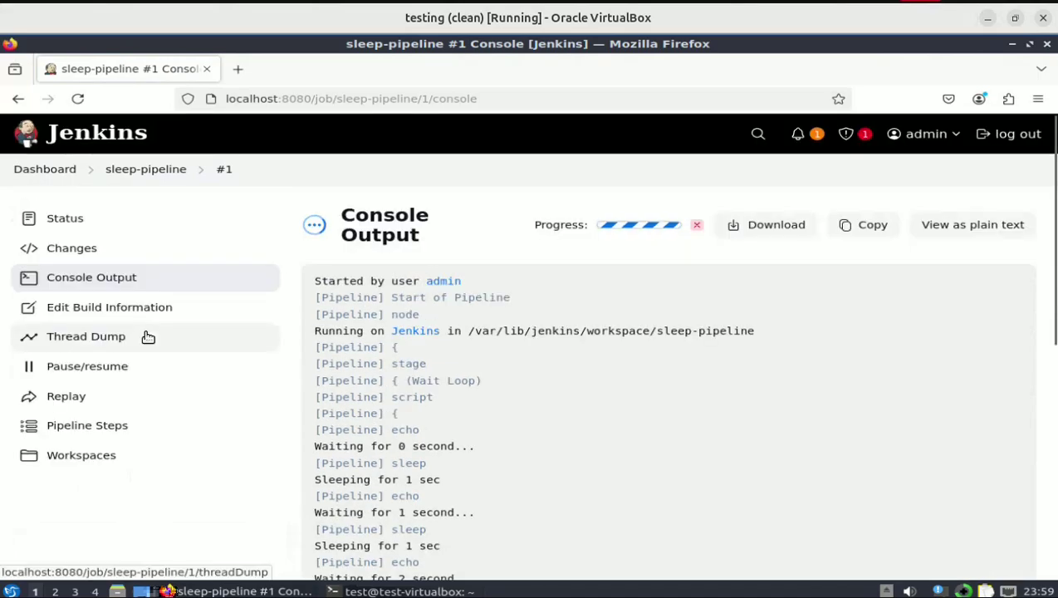
scroll(293, 508, down, 10)
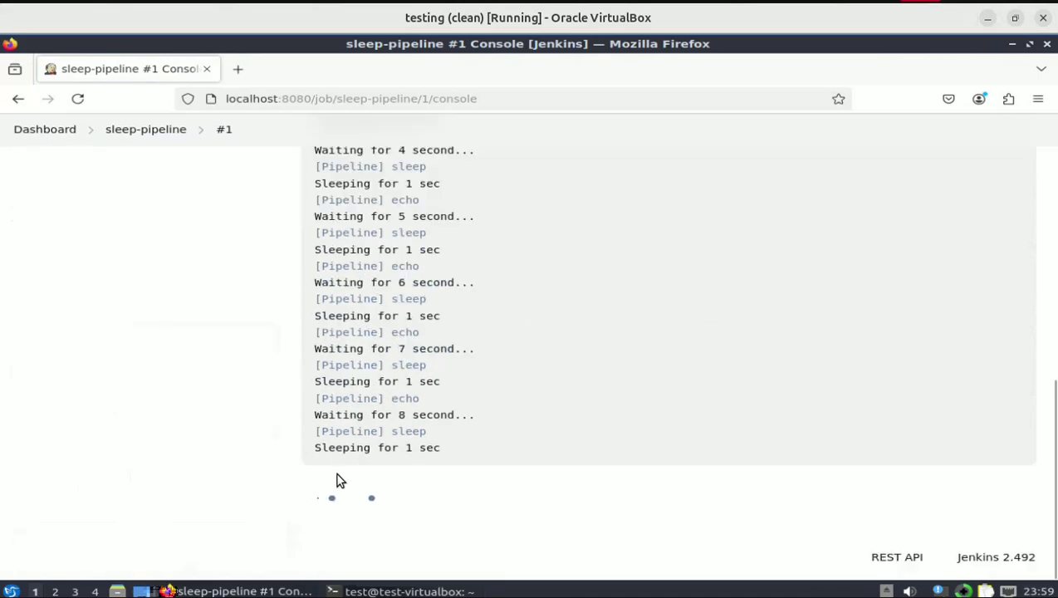
click(370, 590)
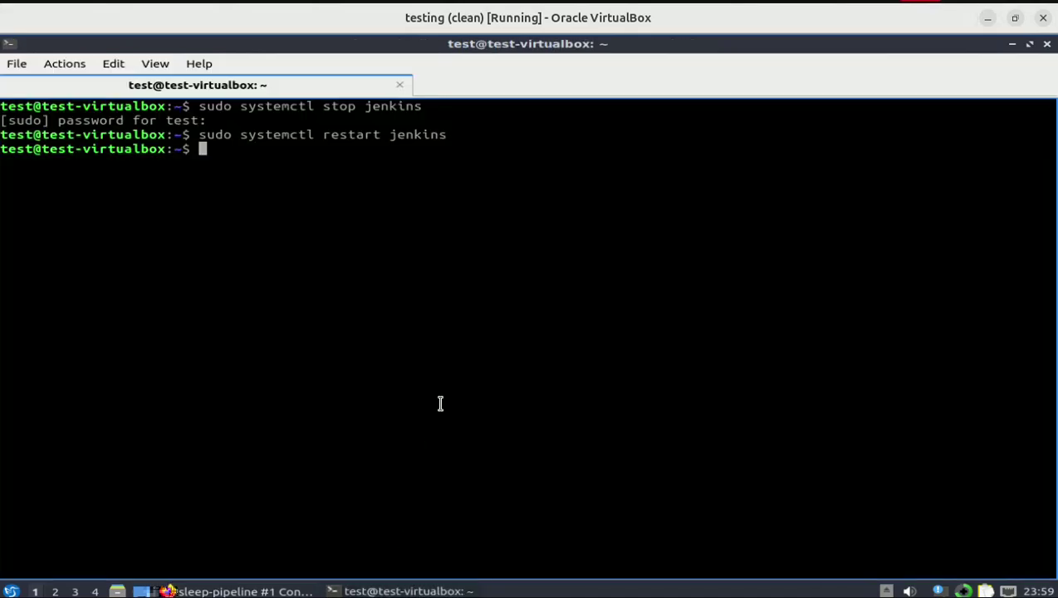
- Rerun 'sudo systemctl stop jenkins' and see build #1's console stop at 'Waiting for 11 second...'
key(Up)
key(Up)
key(Return)
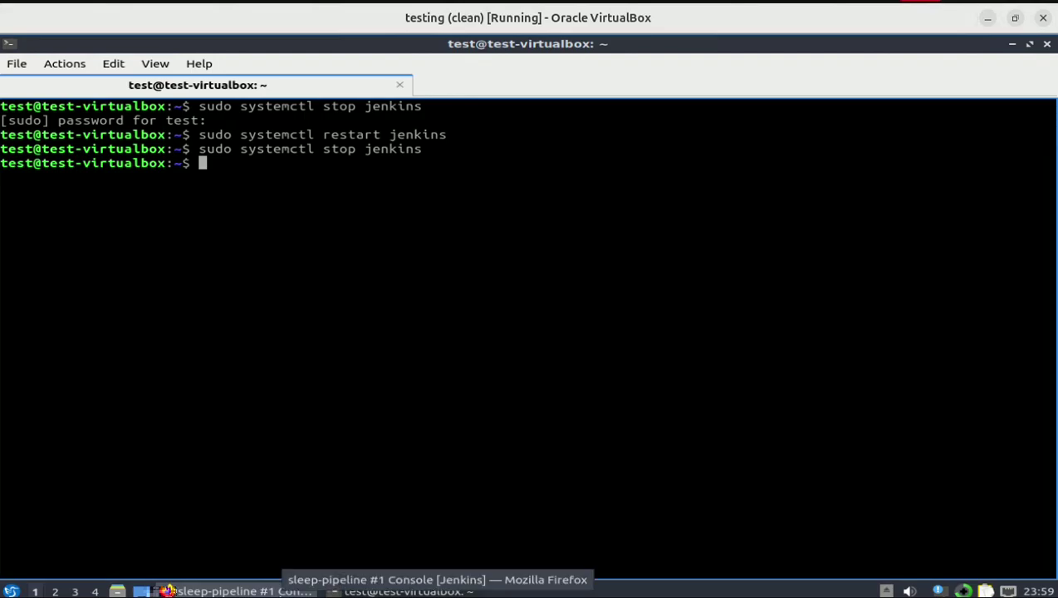
click(169, 590)
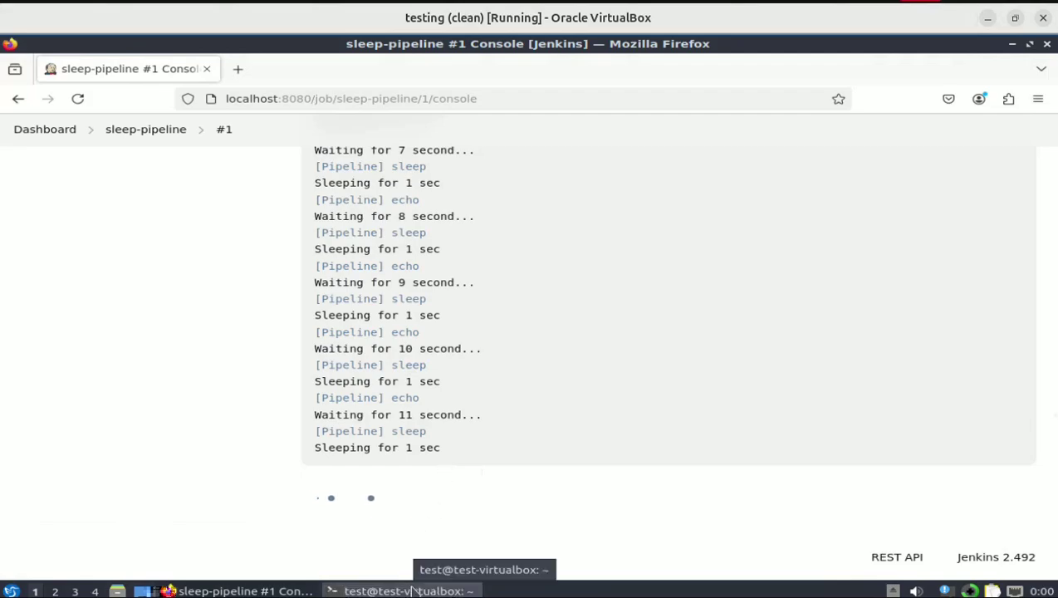
- Rerun 'sudo systemctl restart jenkins' and return to the build #1 console
click(412, 591)
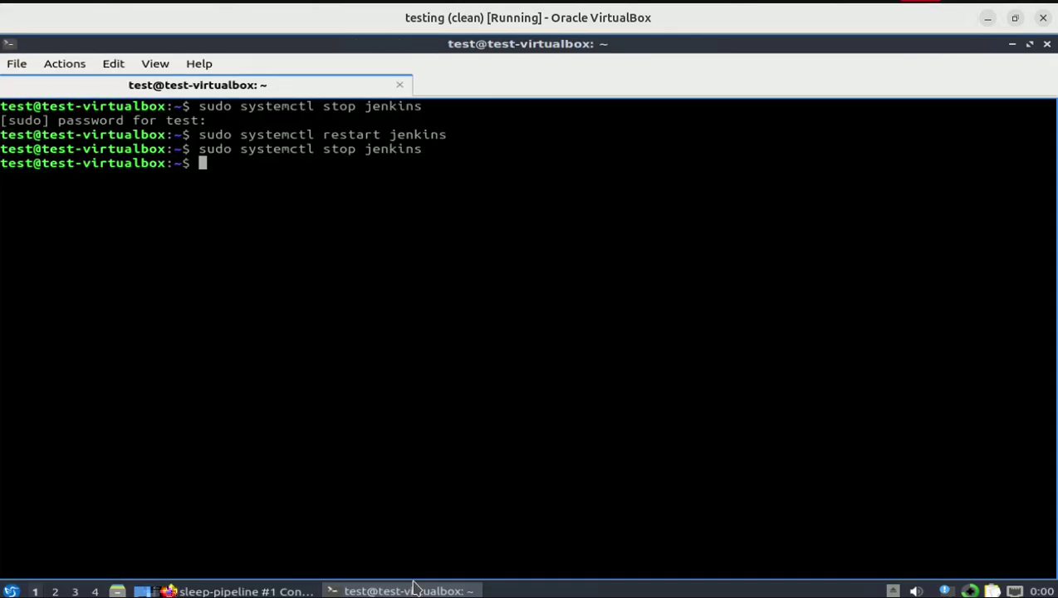
key(Up)
key(Up)
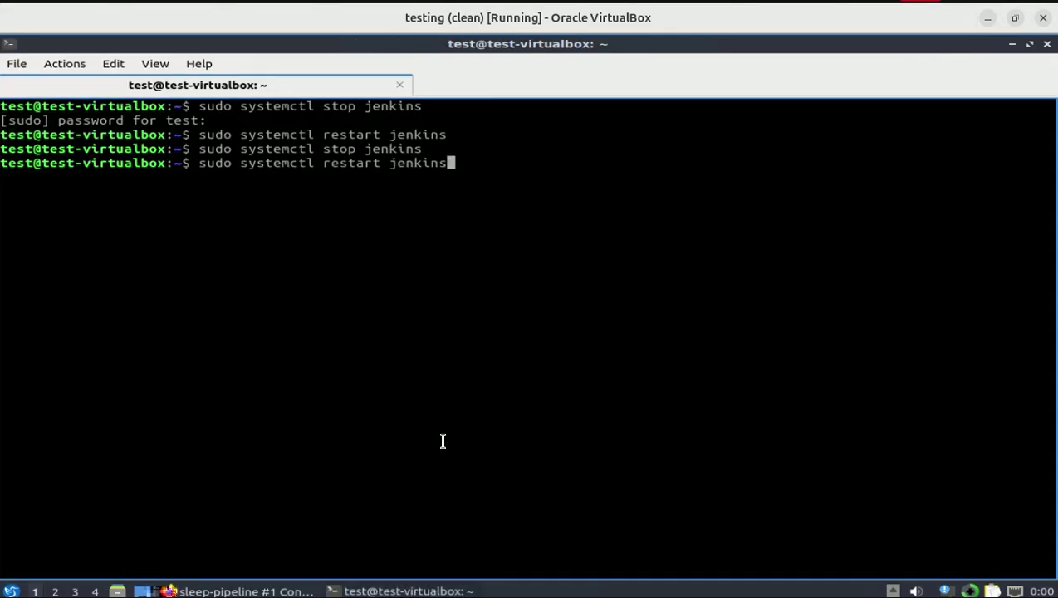
key(Return)
click(260, 591)
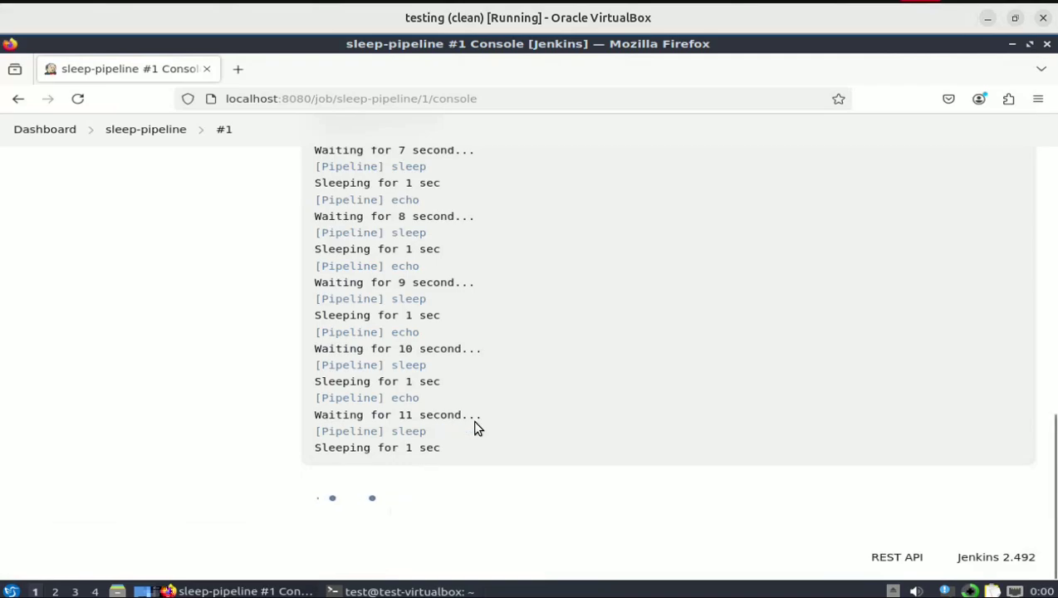
- Reload the console, sign back in with the admin account credentials, and decline saving the password
click(76, 101)
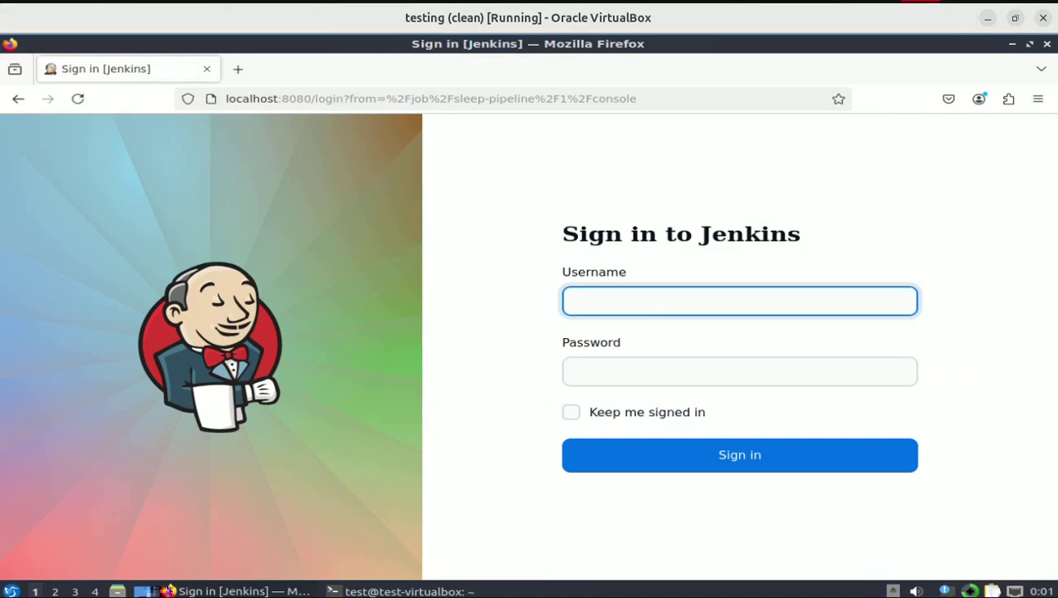
text(admin)
key(Tab)
text(a)
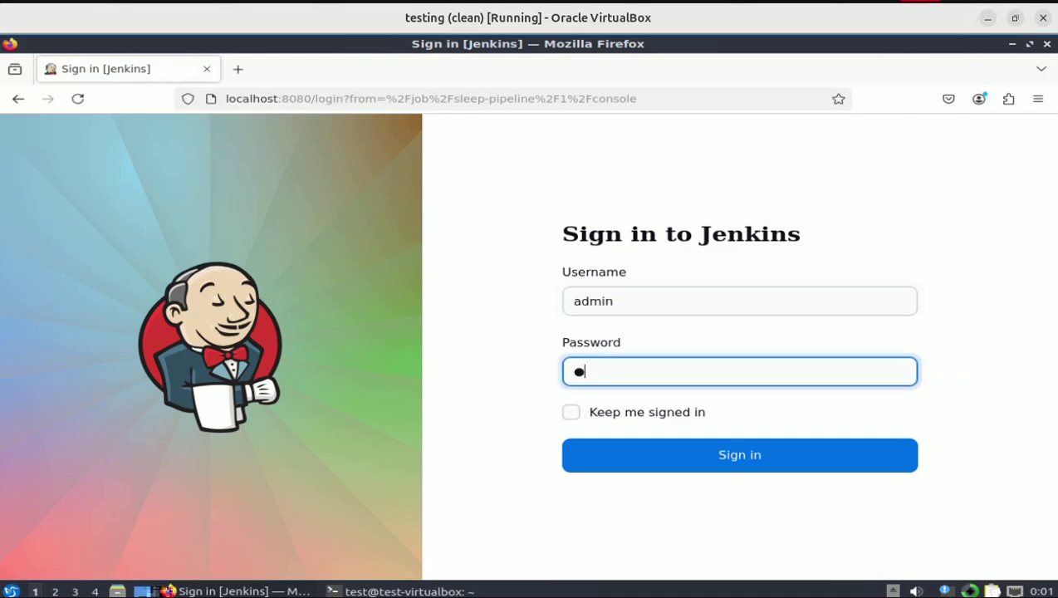
text(dmin)
key(Return)
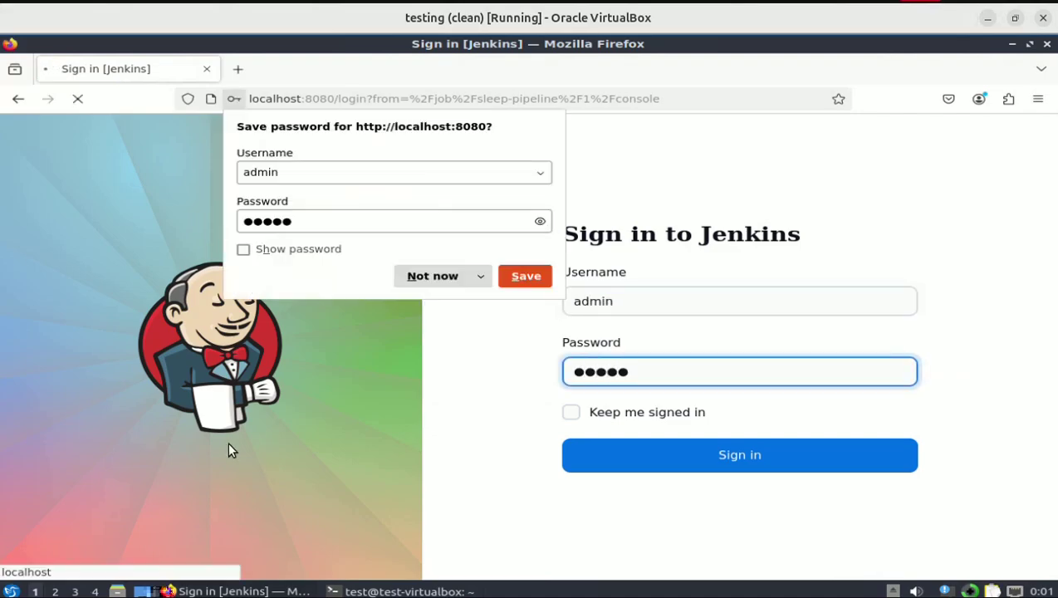
click(416, 276)
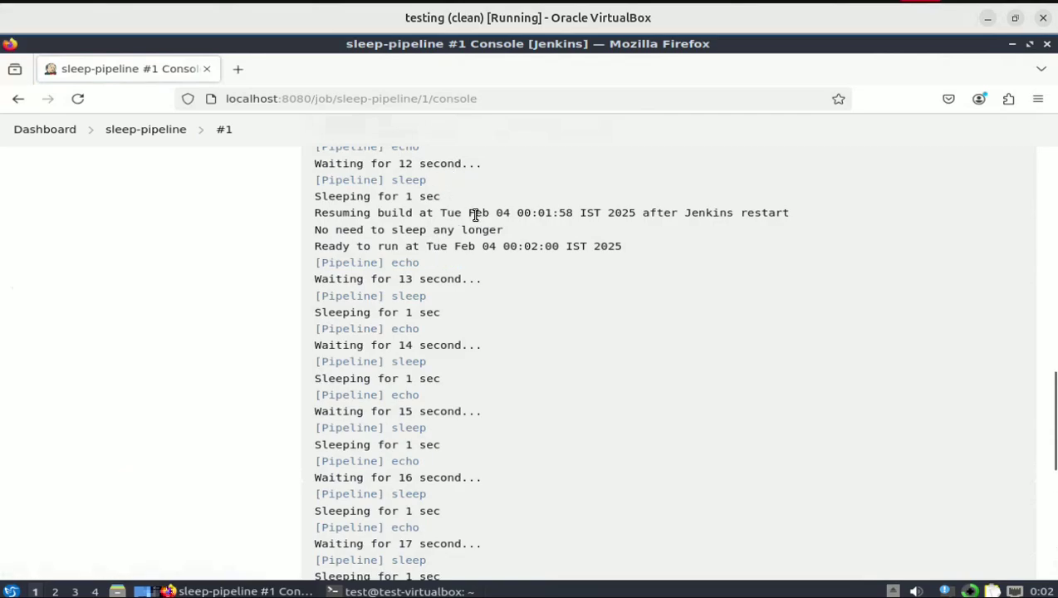
- Resume the paused sleep-pipeline build #1 so its console logs 'Resuming' and keeps counting past 33 seconds
scroll(457, 297, down, 6)
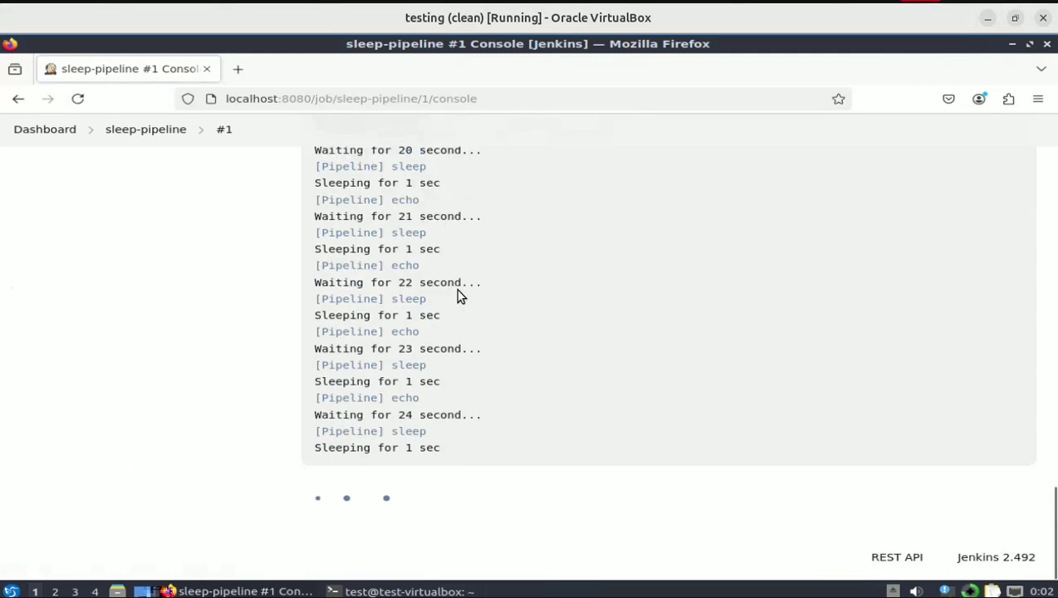
scroll(456, 296, up, 8)
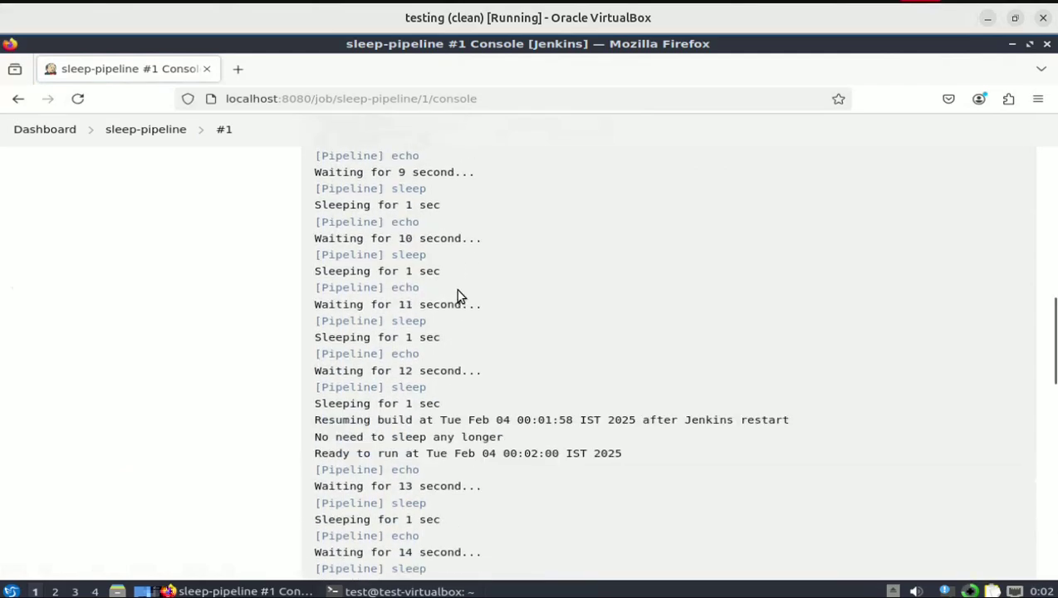
scroll(457, 296, up, 10)
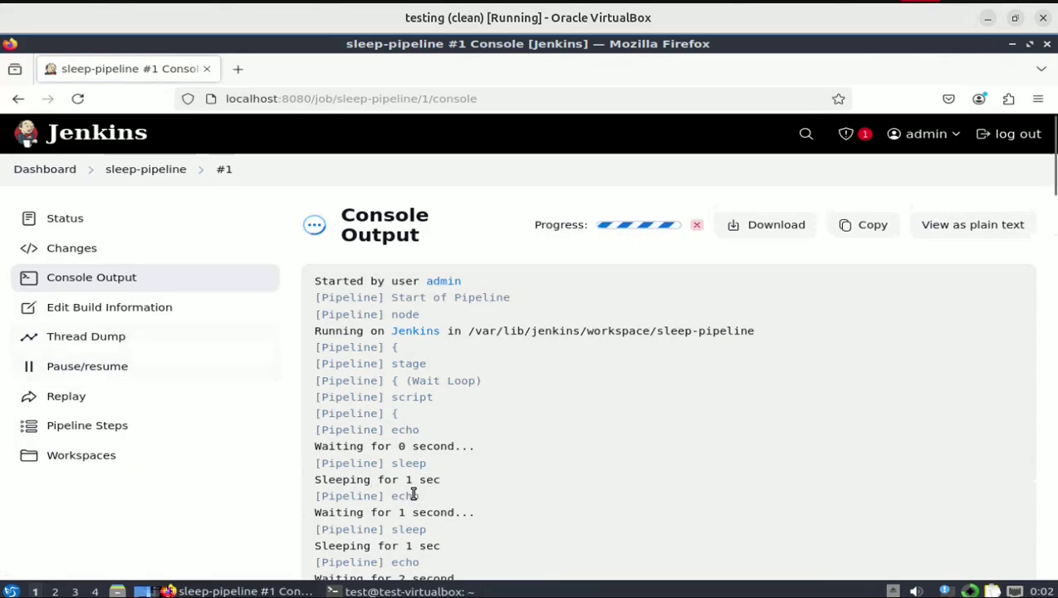
scroll(406, 491, down, 10)
scroll(413, 498, down, 10)
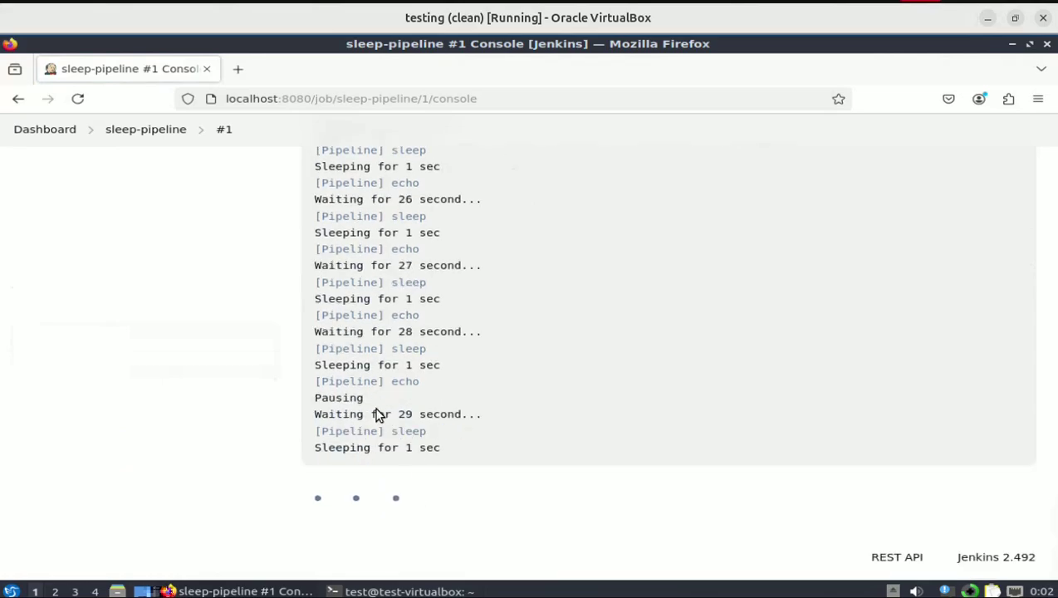
scroll(376, 414, up, 20)
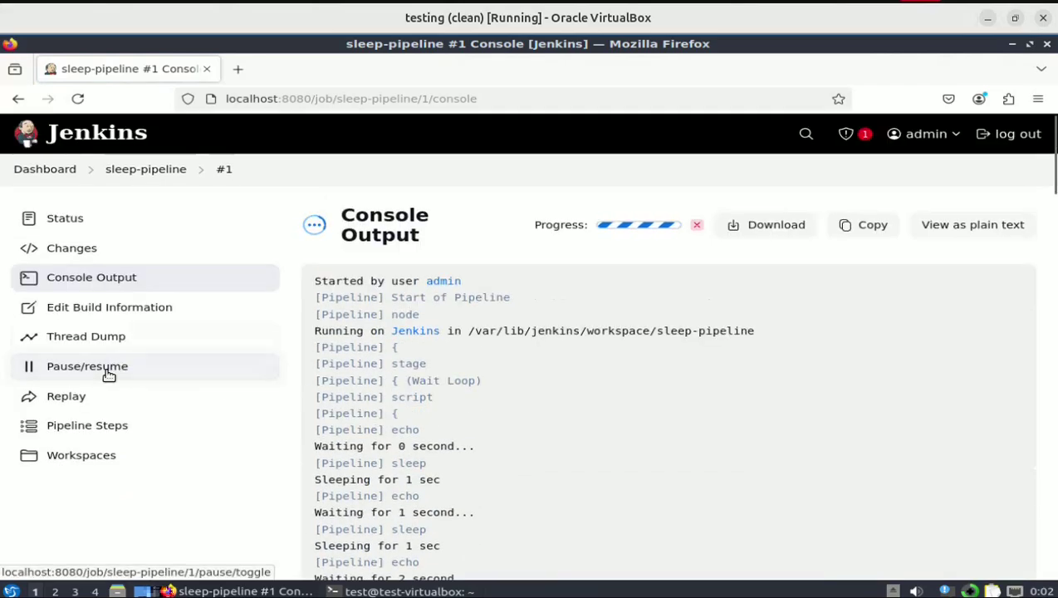
click(108, 375)
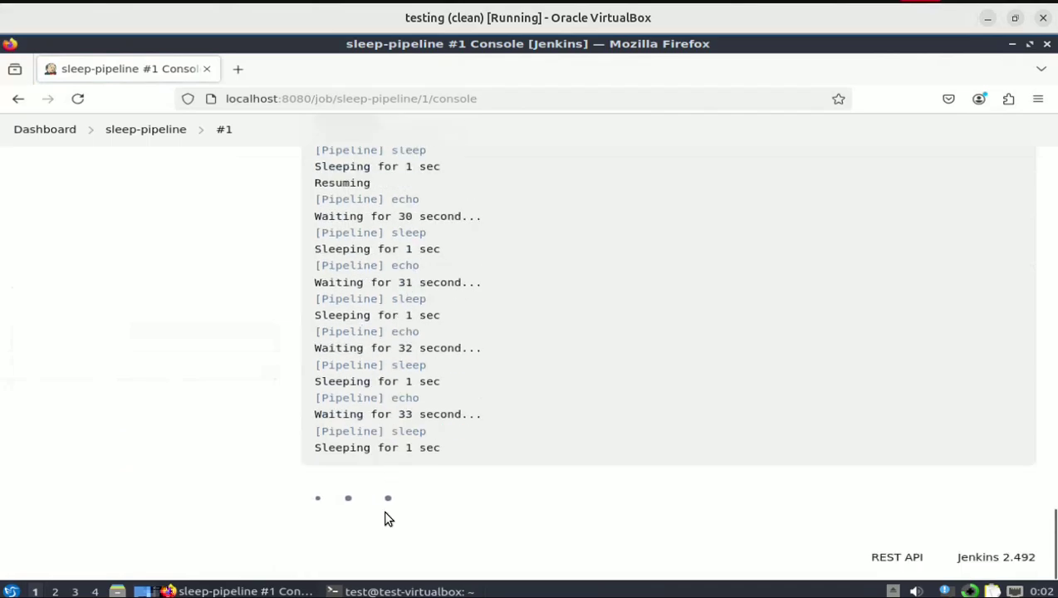
scroll(267, 301, up, 15)
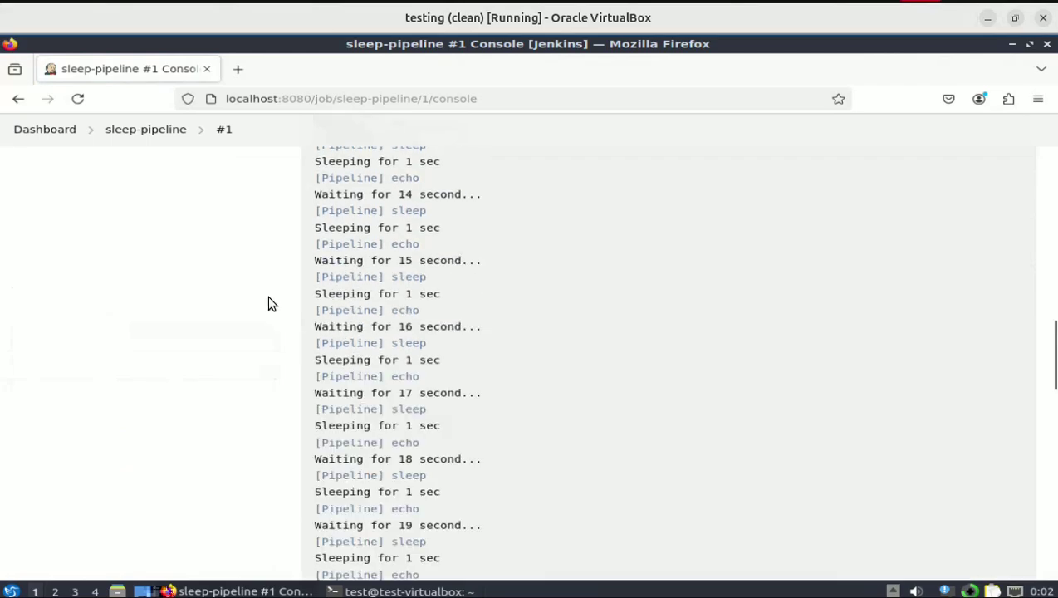